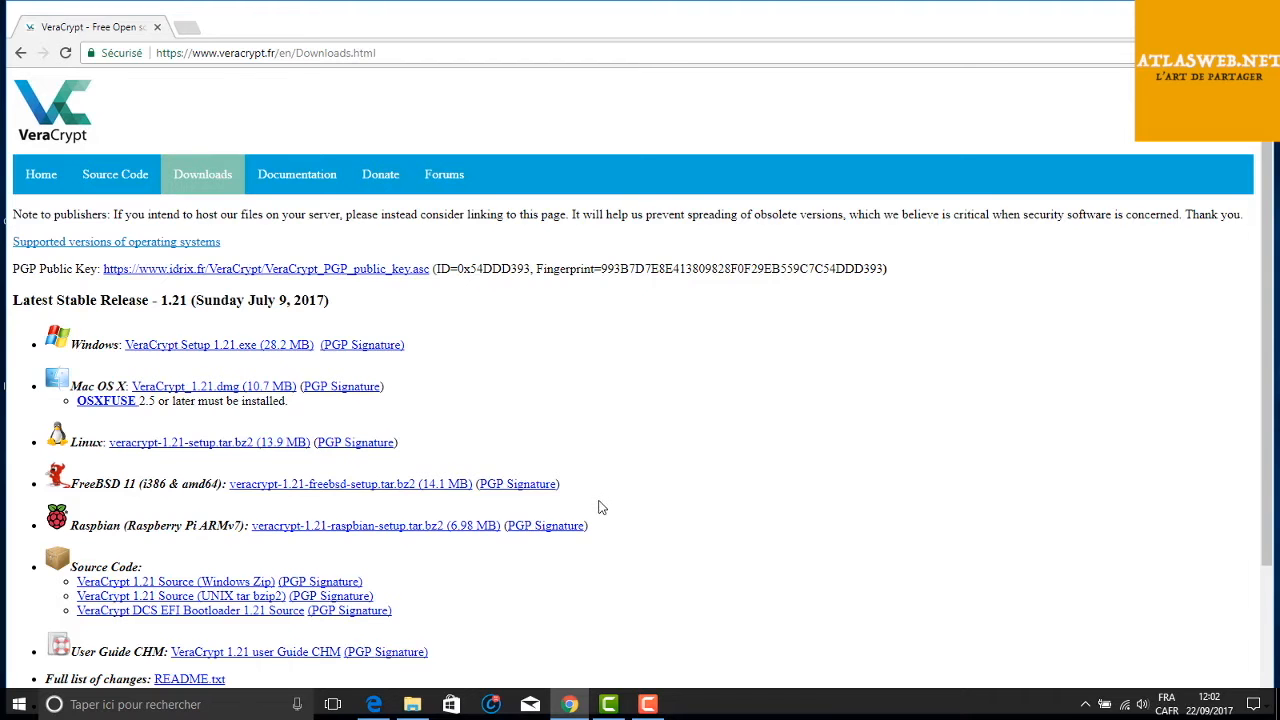
Launch VeraCrypt and check the USB drive's letter in File Explorer.
click(570, 704)
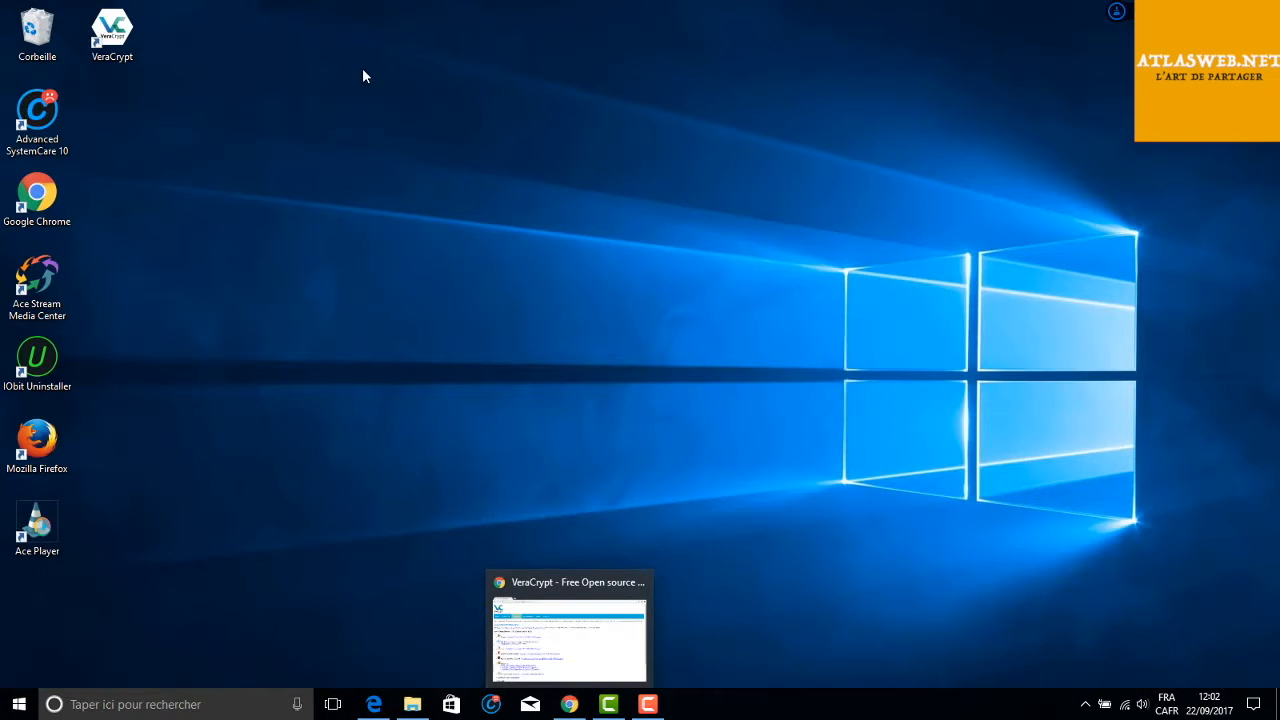
double_click(125, 32)
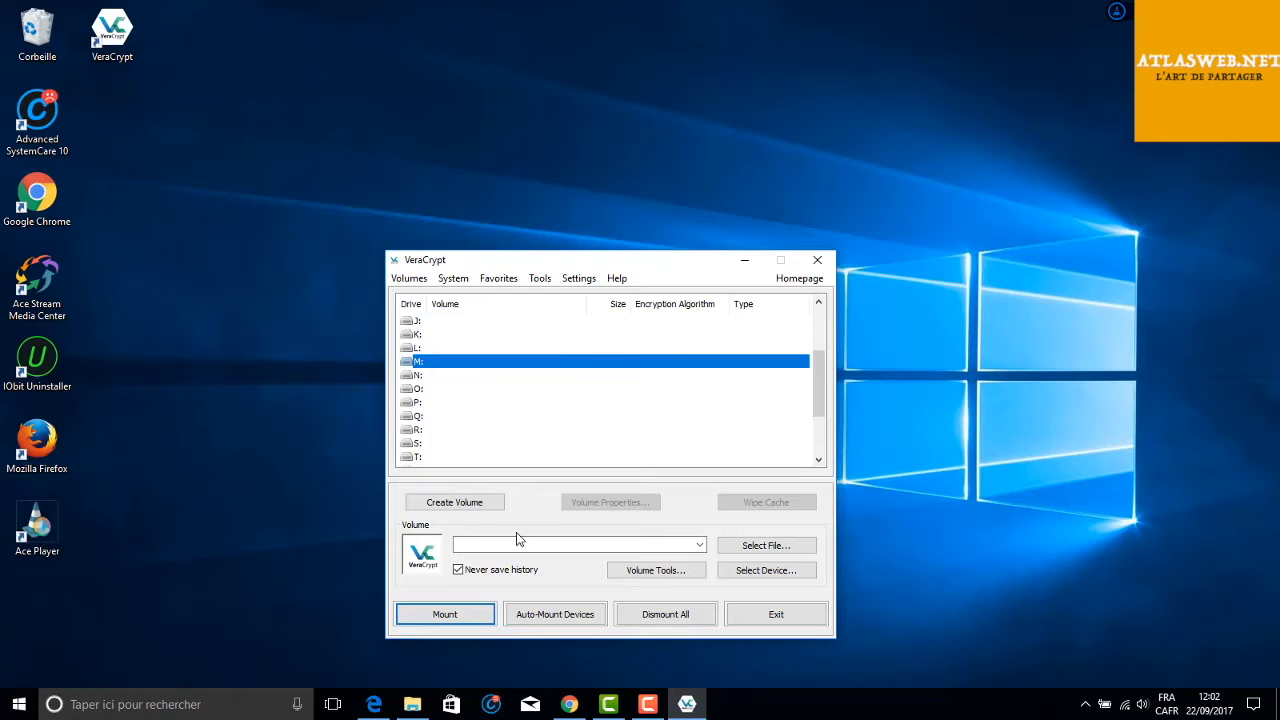
click(414, 706)
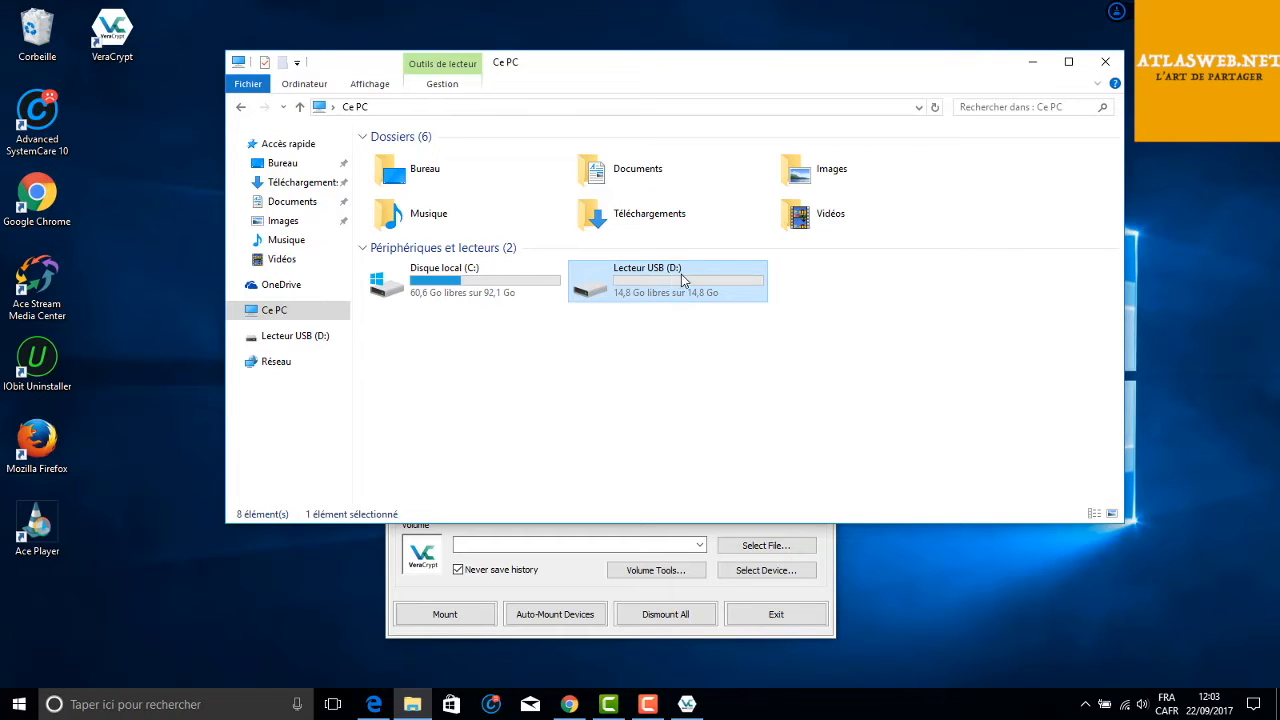
click(1032, 62)
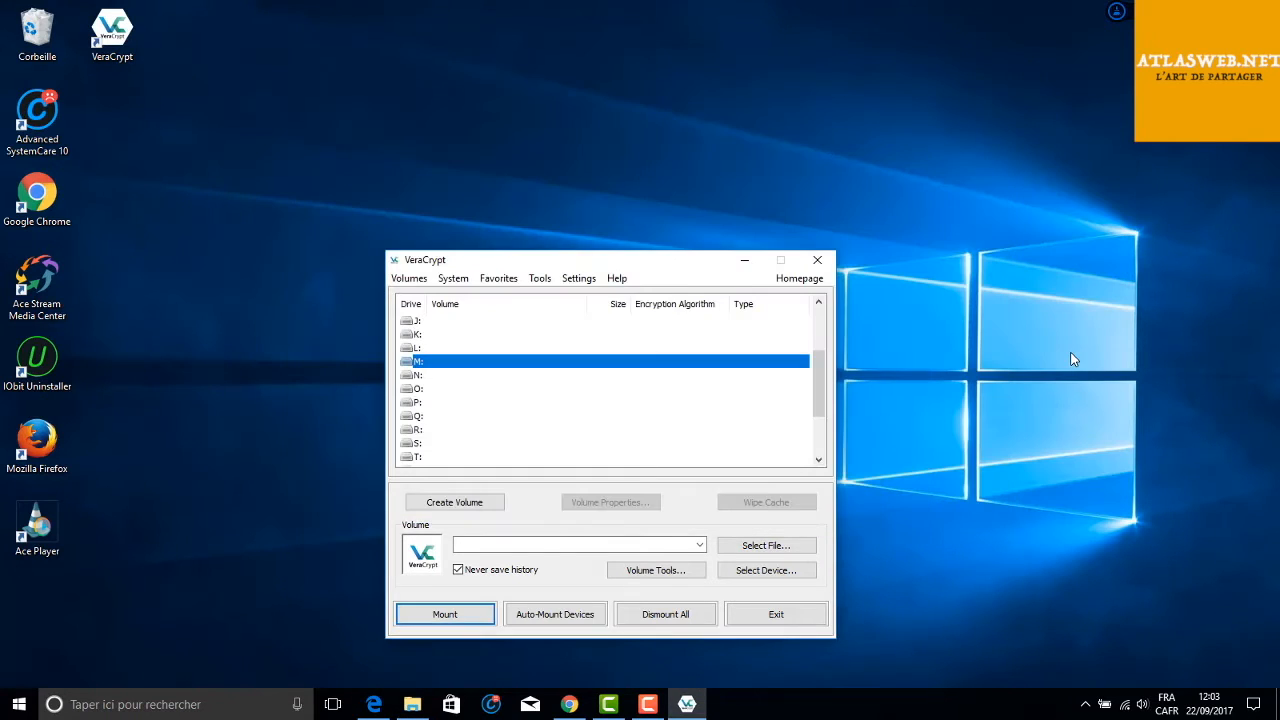
drag(705, 260, 693, 171)
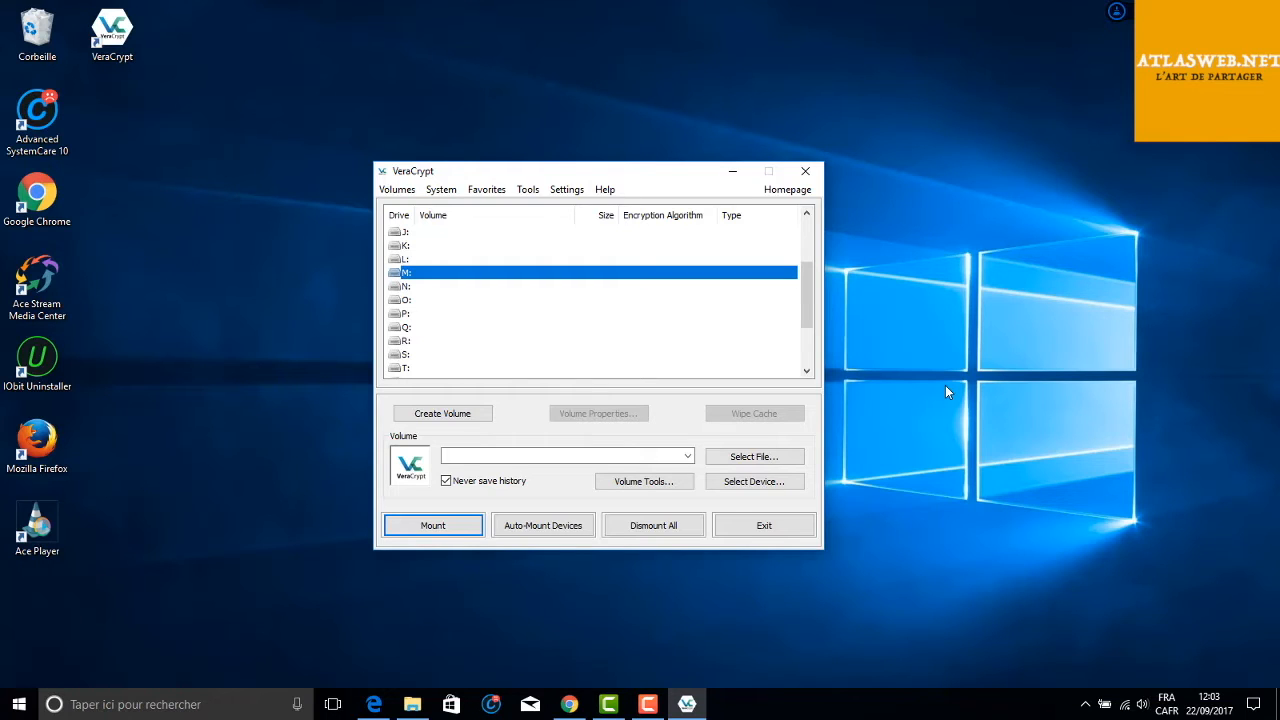
Start creating a volume that encrypts a non-system partition/drive, as a Standard VeraCrypt volume.
click(436, 416)
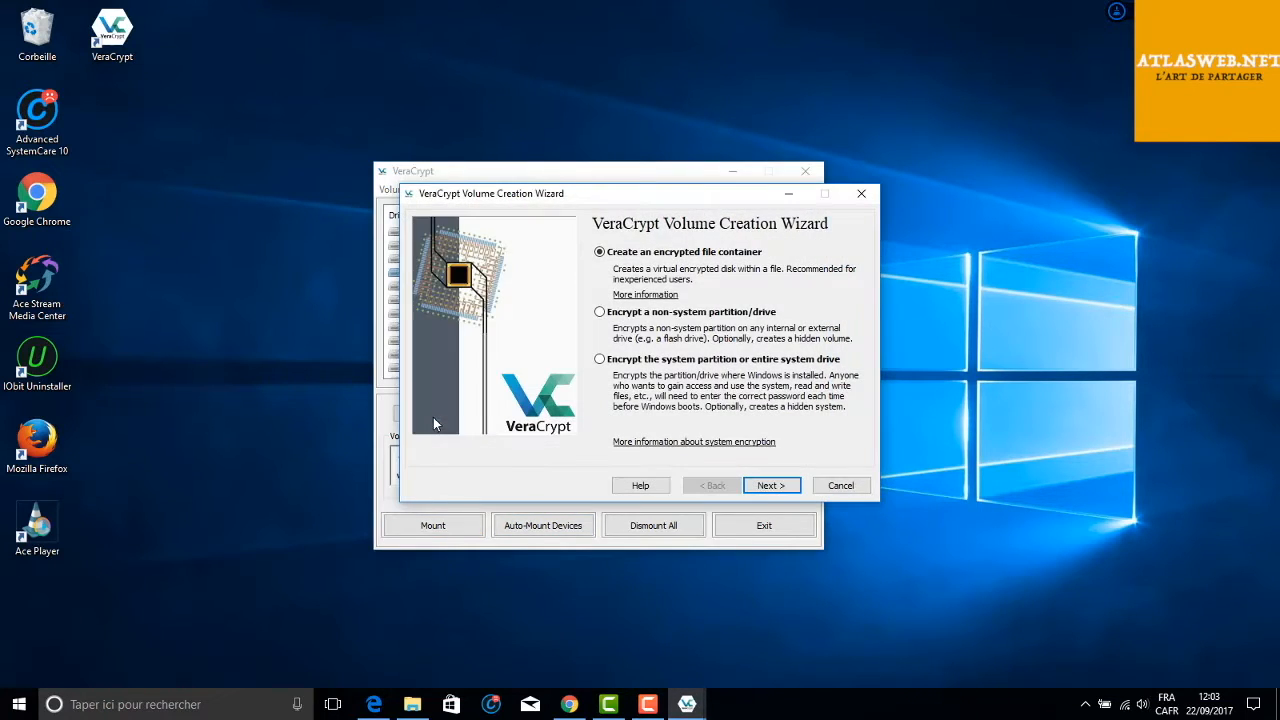
click(771, 485)
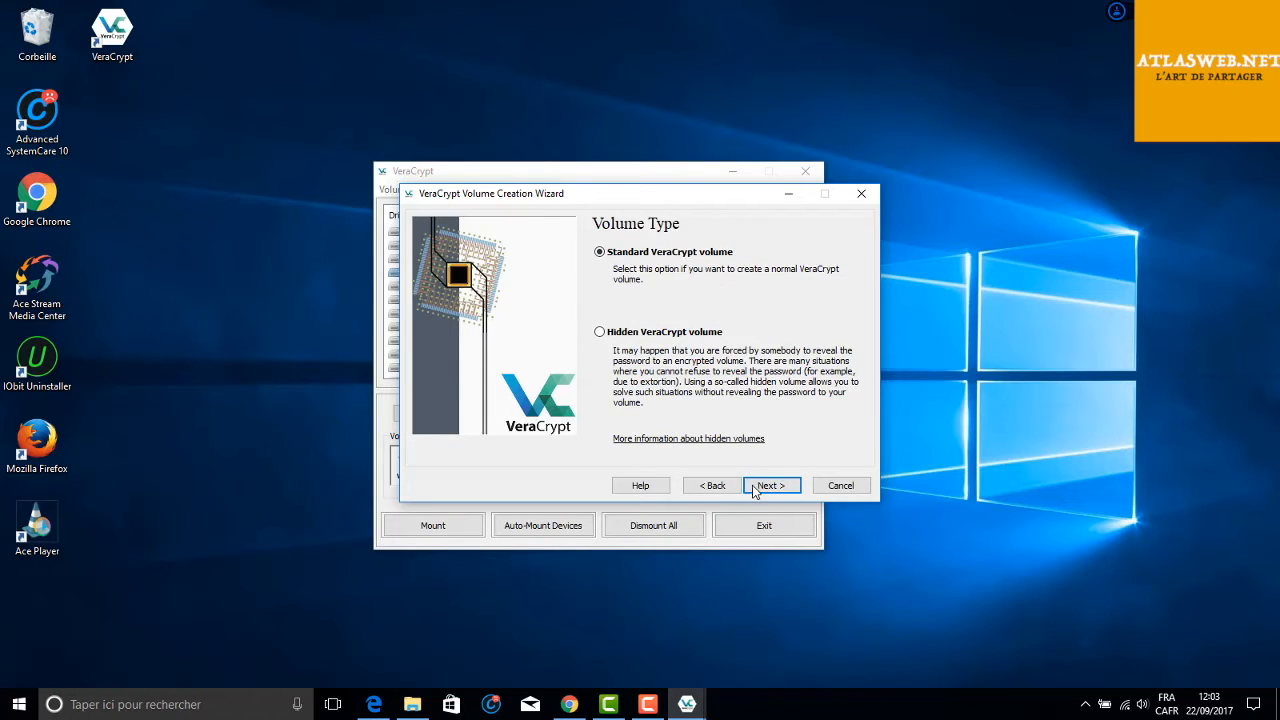
click(757, 488)
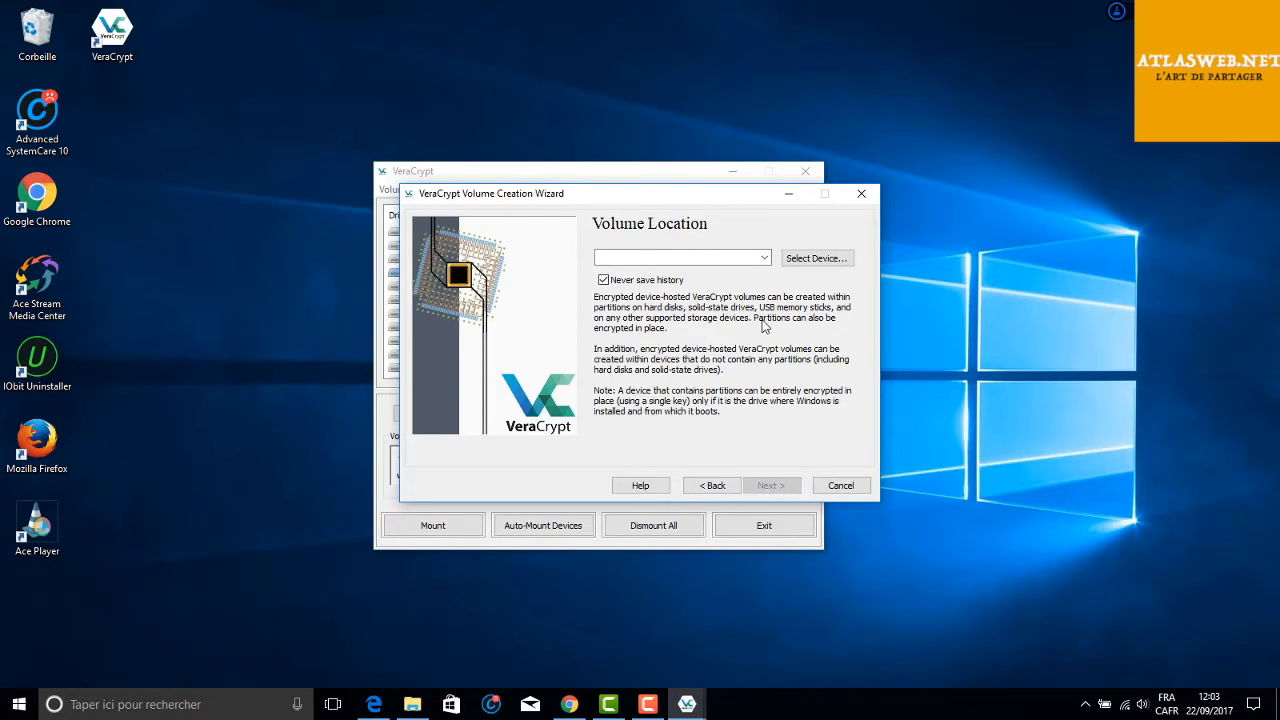
Set the volume location to the removable disk's partition \Device\Harddisk1\Partition1 (D:).
click(826, 264)
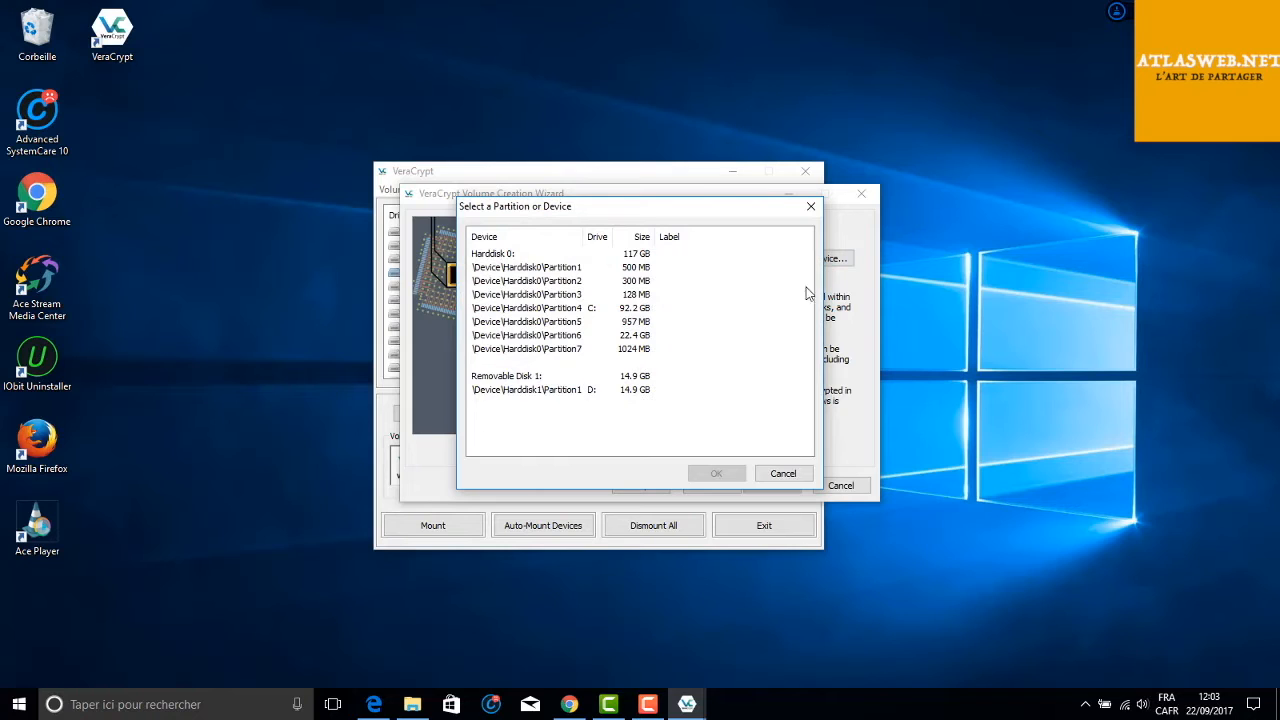
click(618, 392)
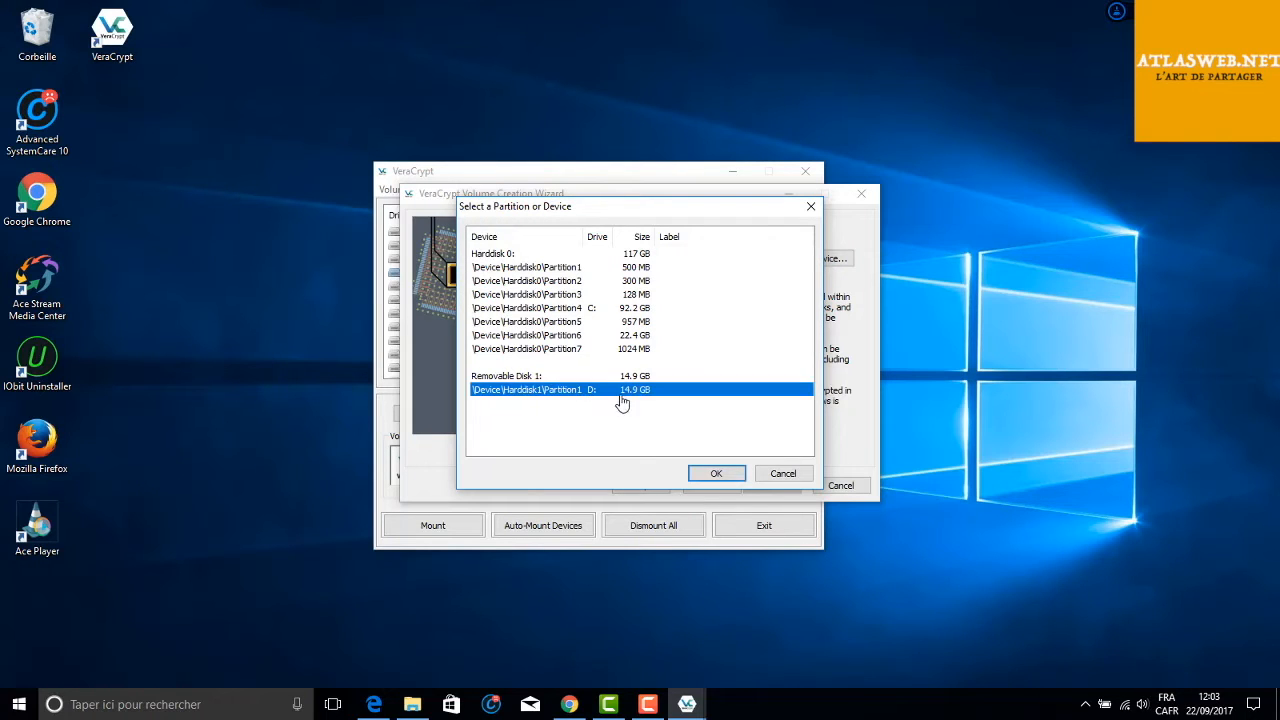
click(712, 473)
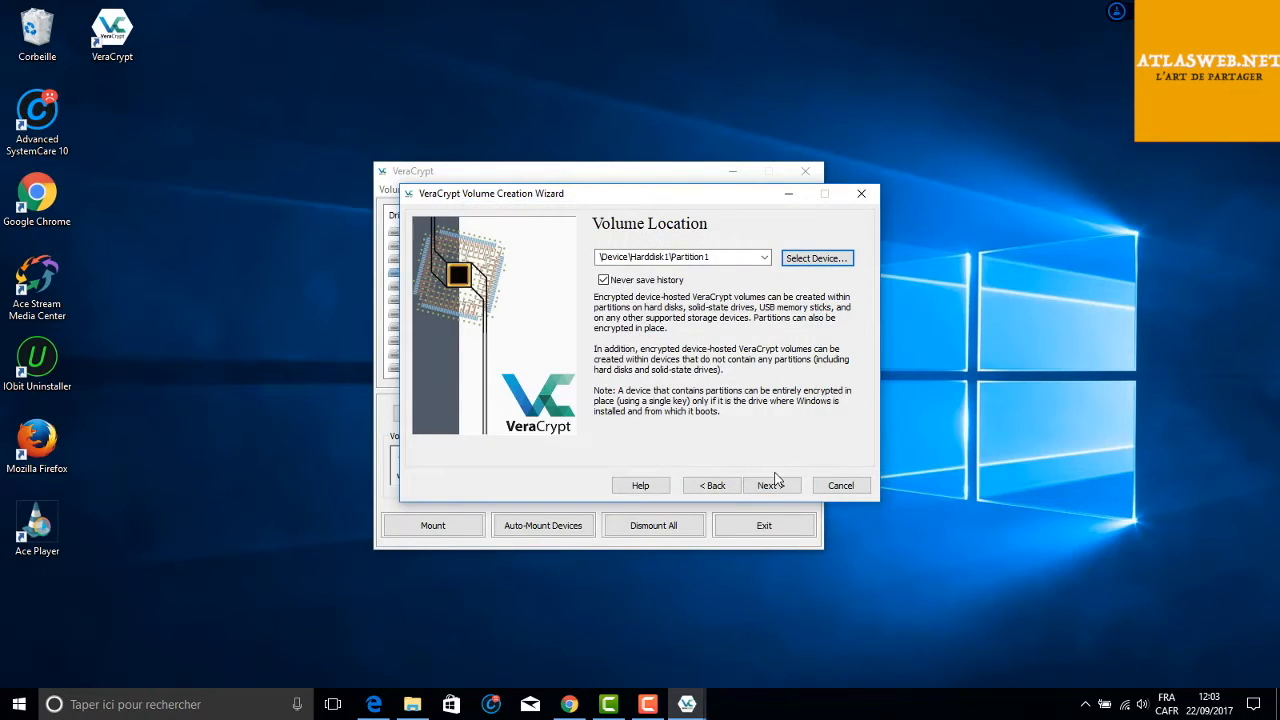
click(770, 485)
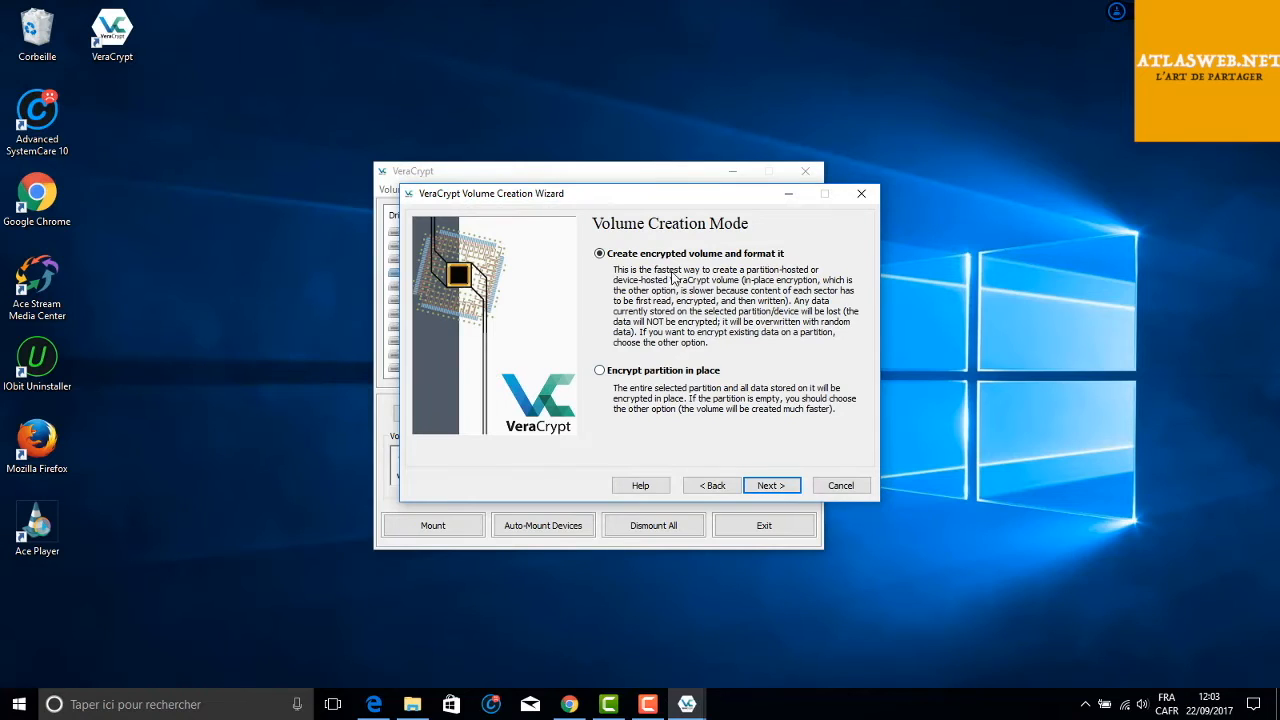
Choose to create and format the encrypted volume with AES encryption and the SHA-512 hash, accepting the volume size.
click(770, 486)
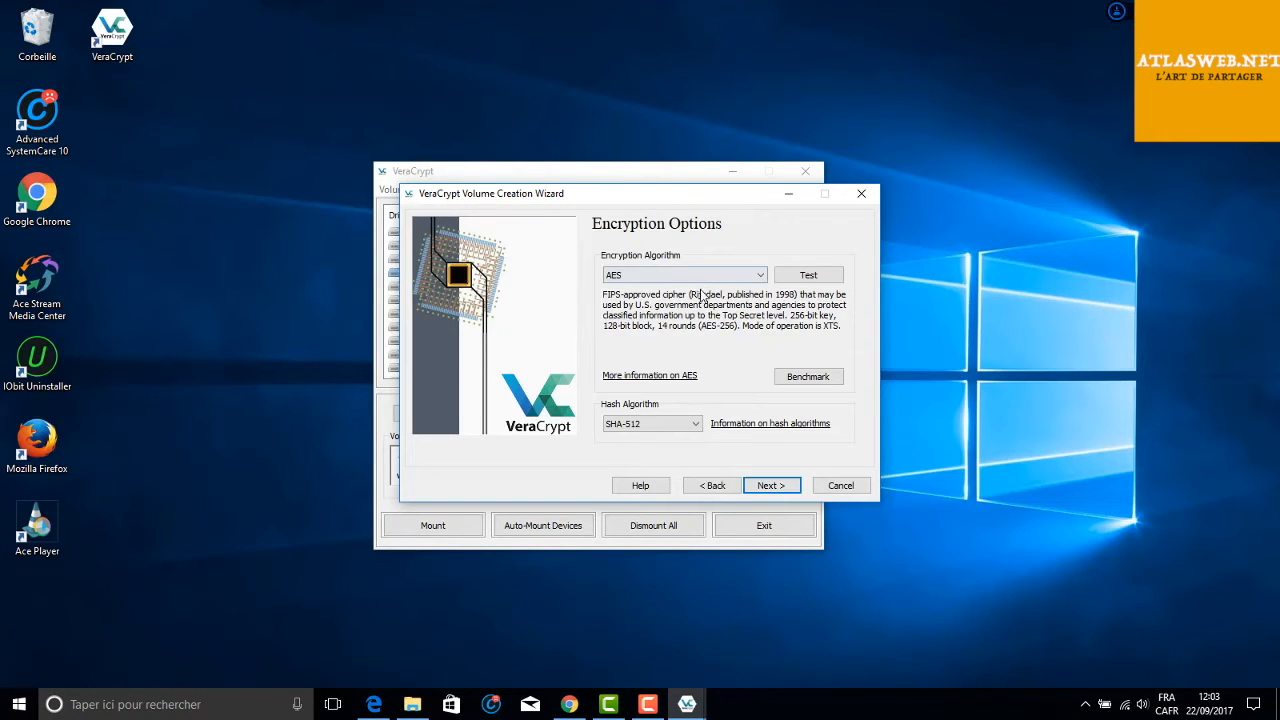
click(762, 278)
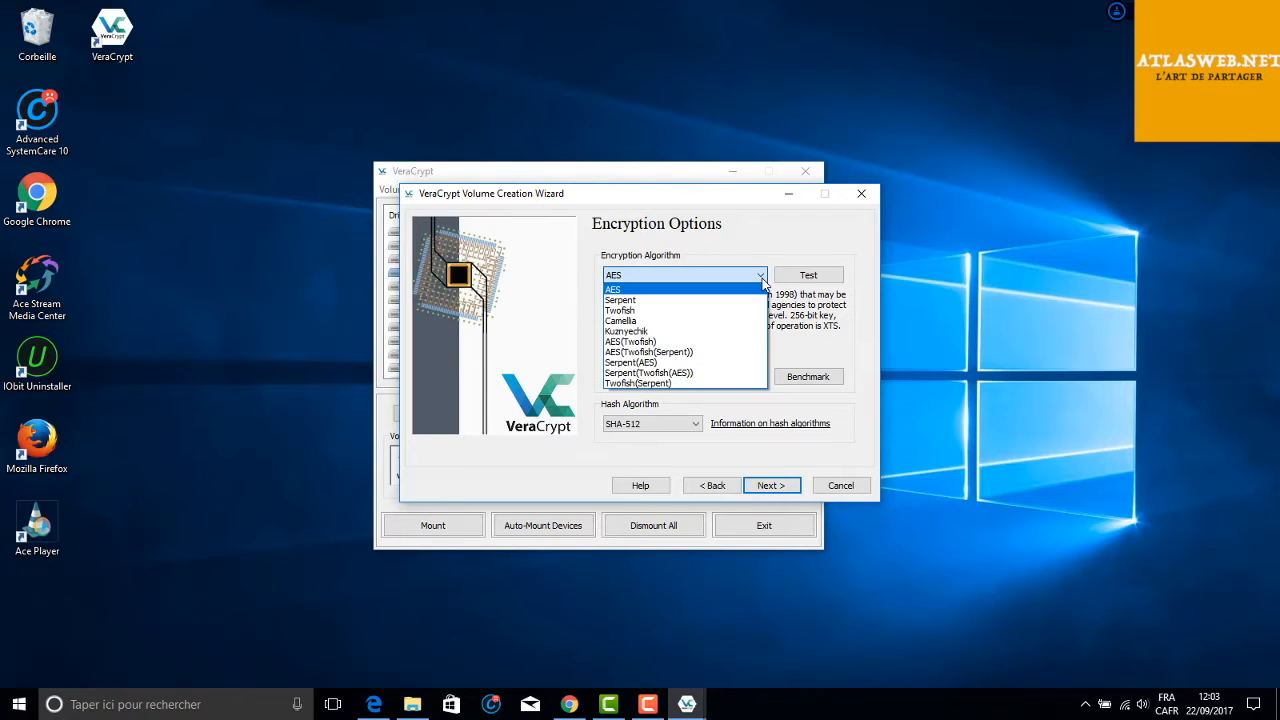
click(762, 278)
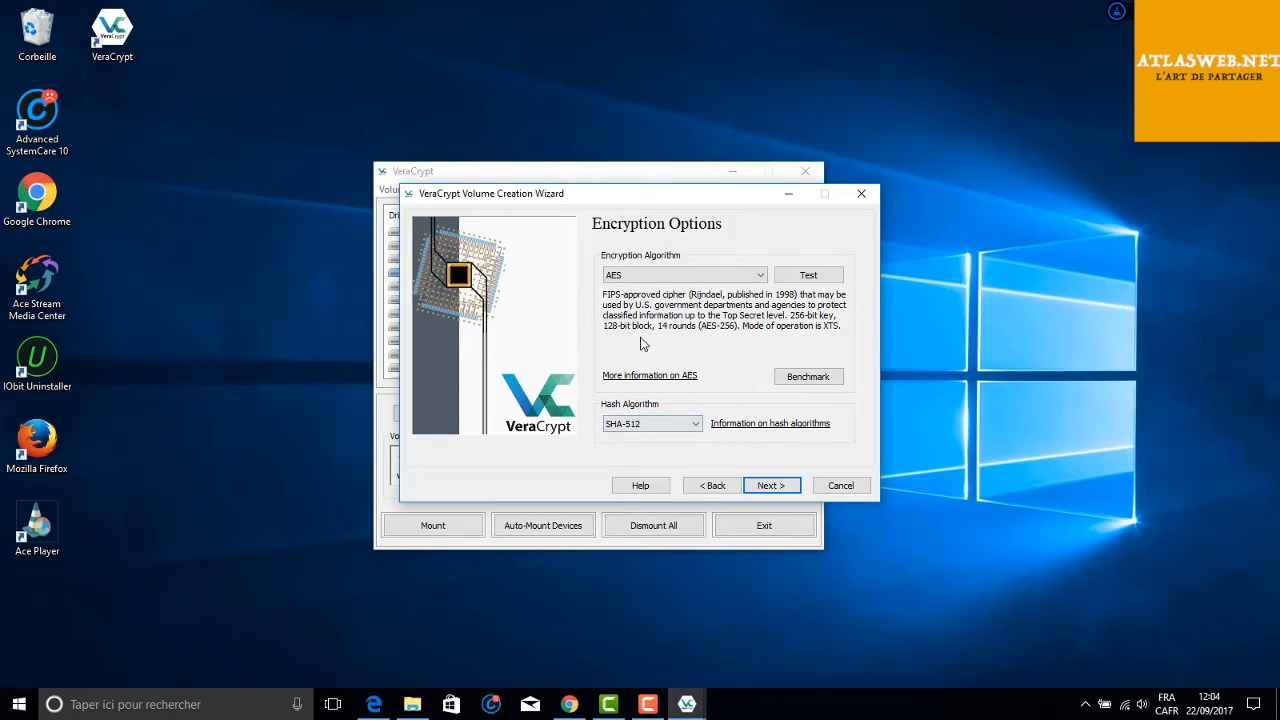
click(772, 486)
click(765, 480)
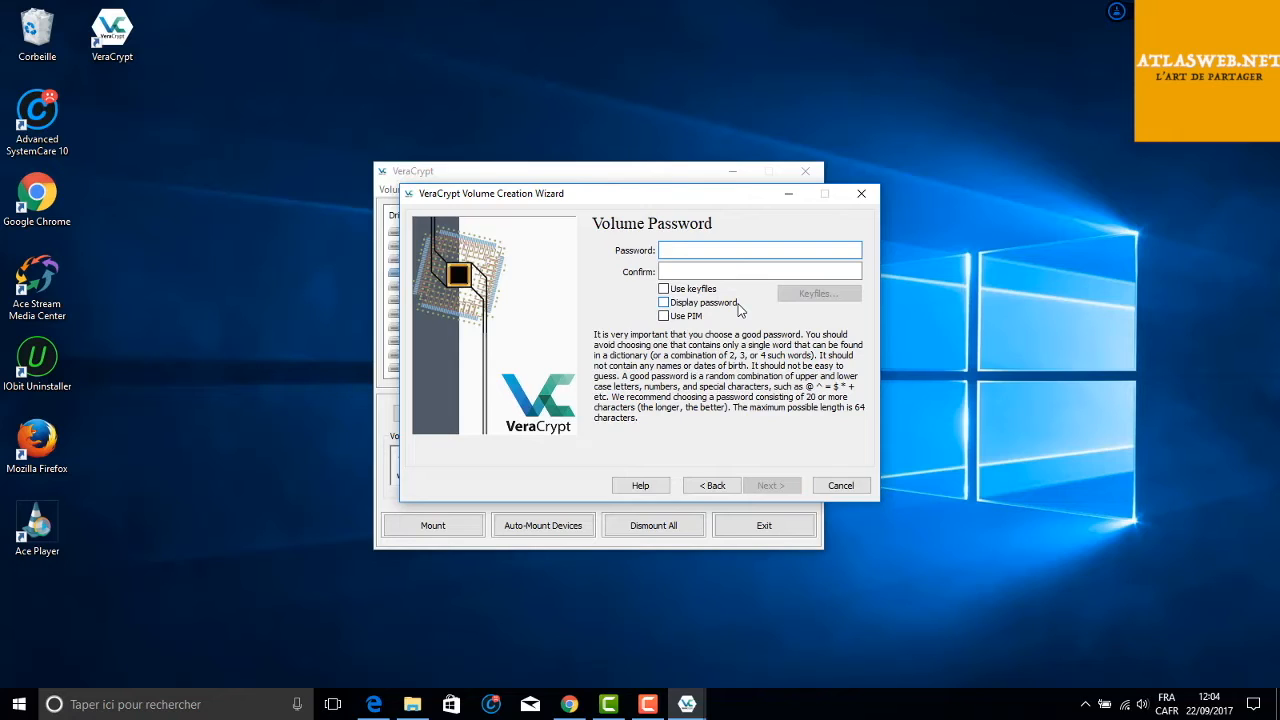
Enter and confirm the volume password, accepting the use of a short password.
text(••)
key(BackSpace)
text(•••••••••••)
key(Tab)
text(•)
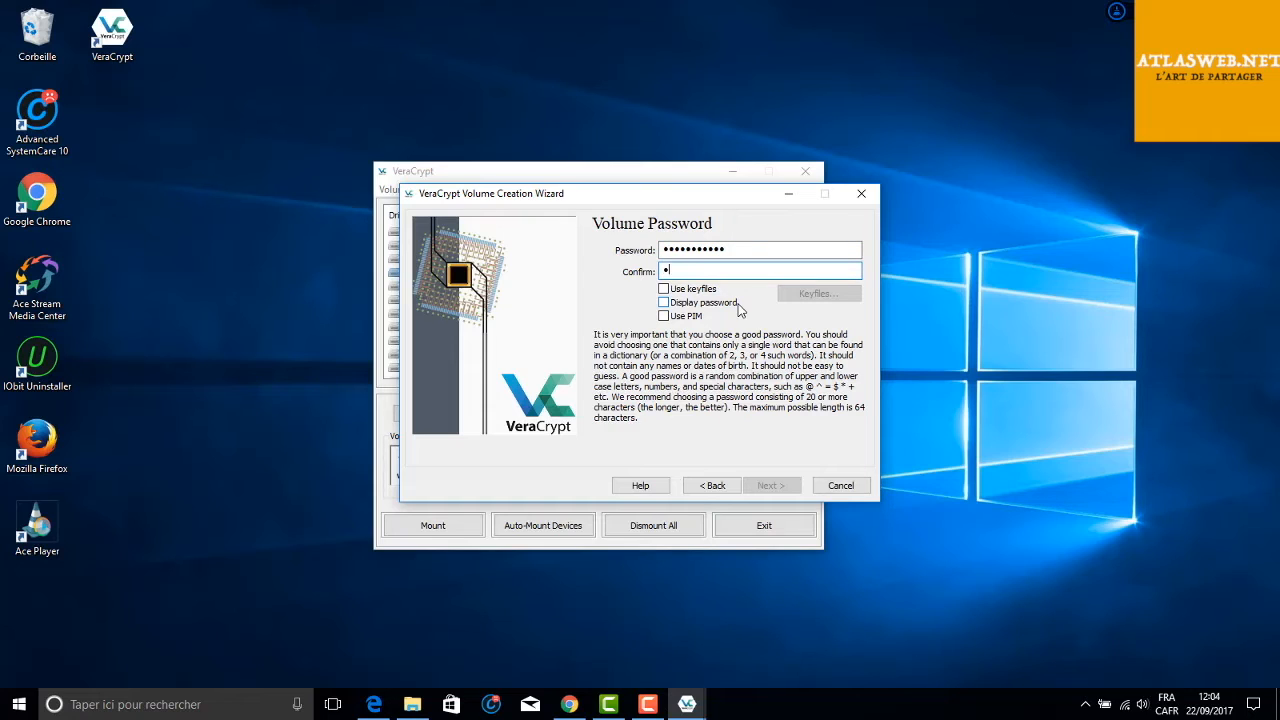
text(••••••••••)
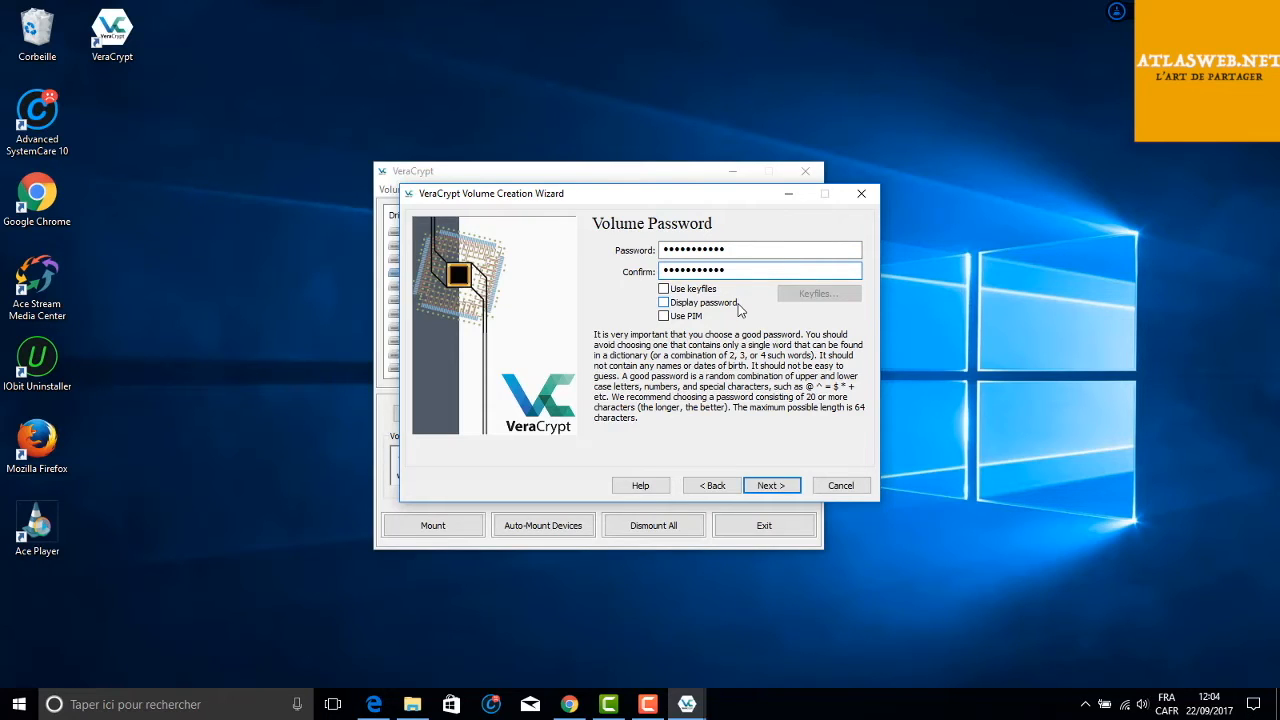
click(766, 486)
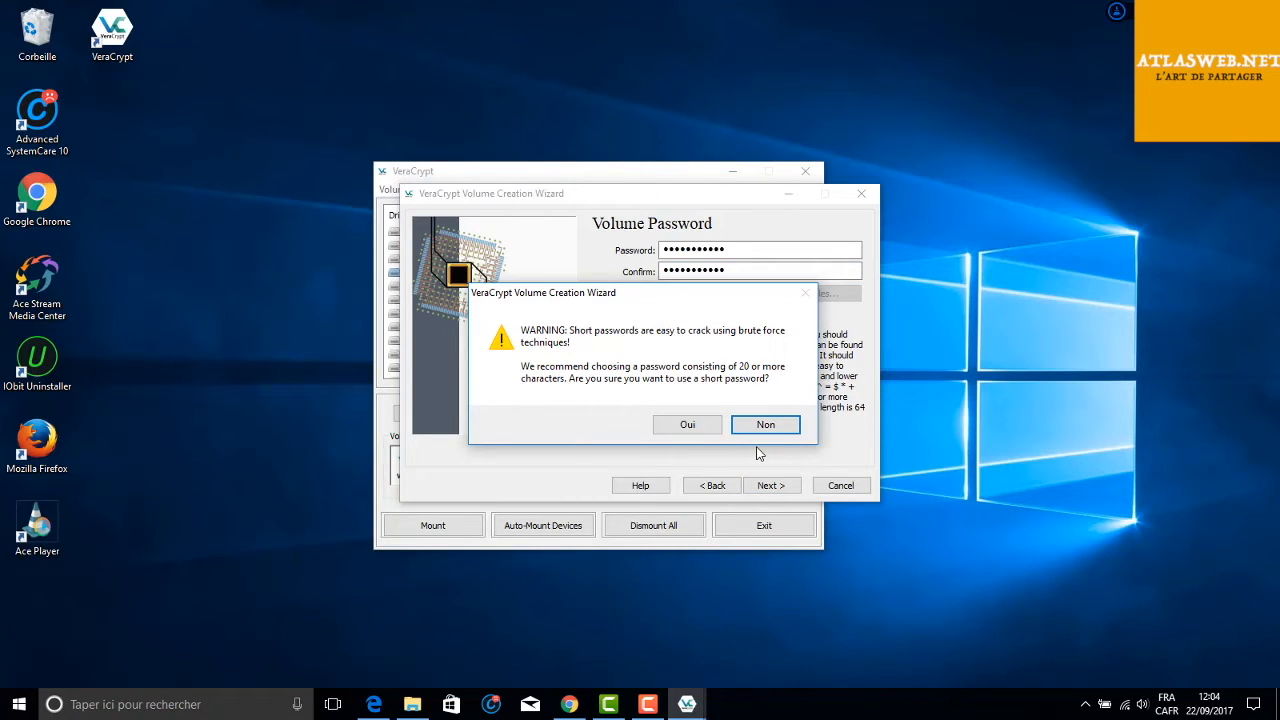
click(694, 429)
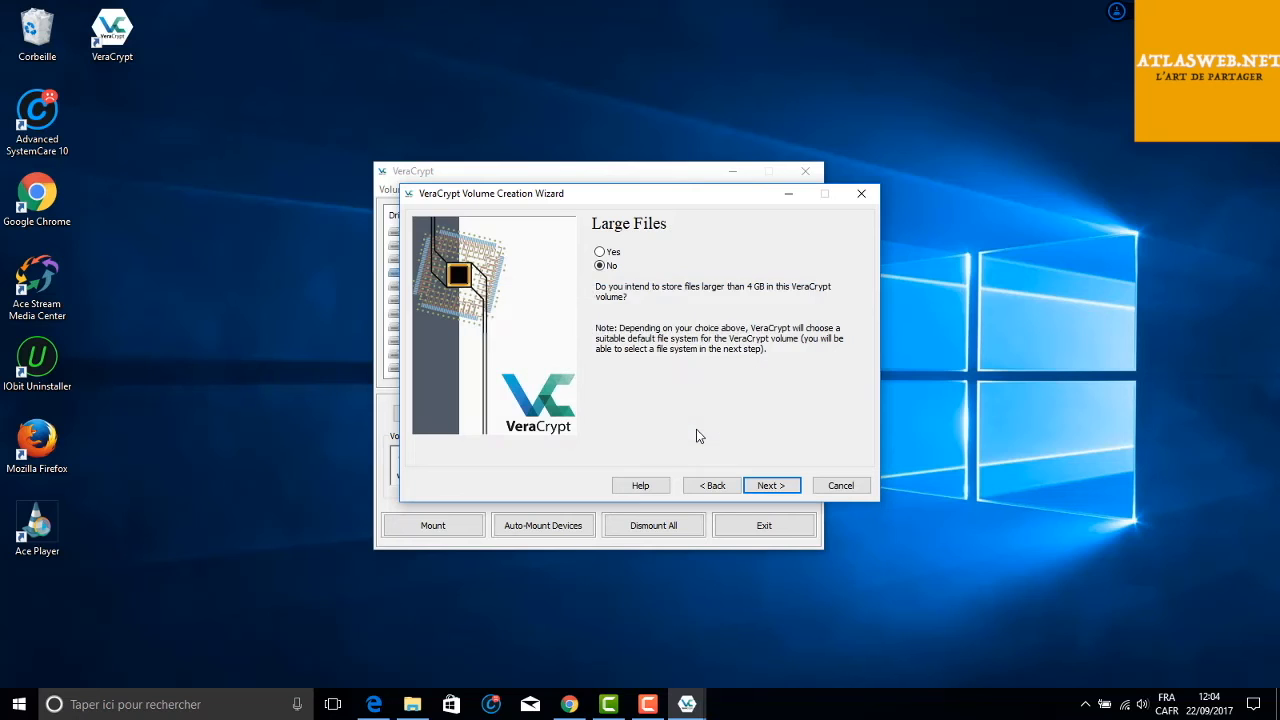
Answer No to storing files larger than 4 GB and enable Quick Format for the FAT volume.
click(772, 488)
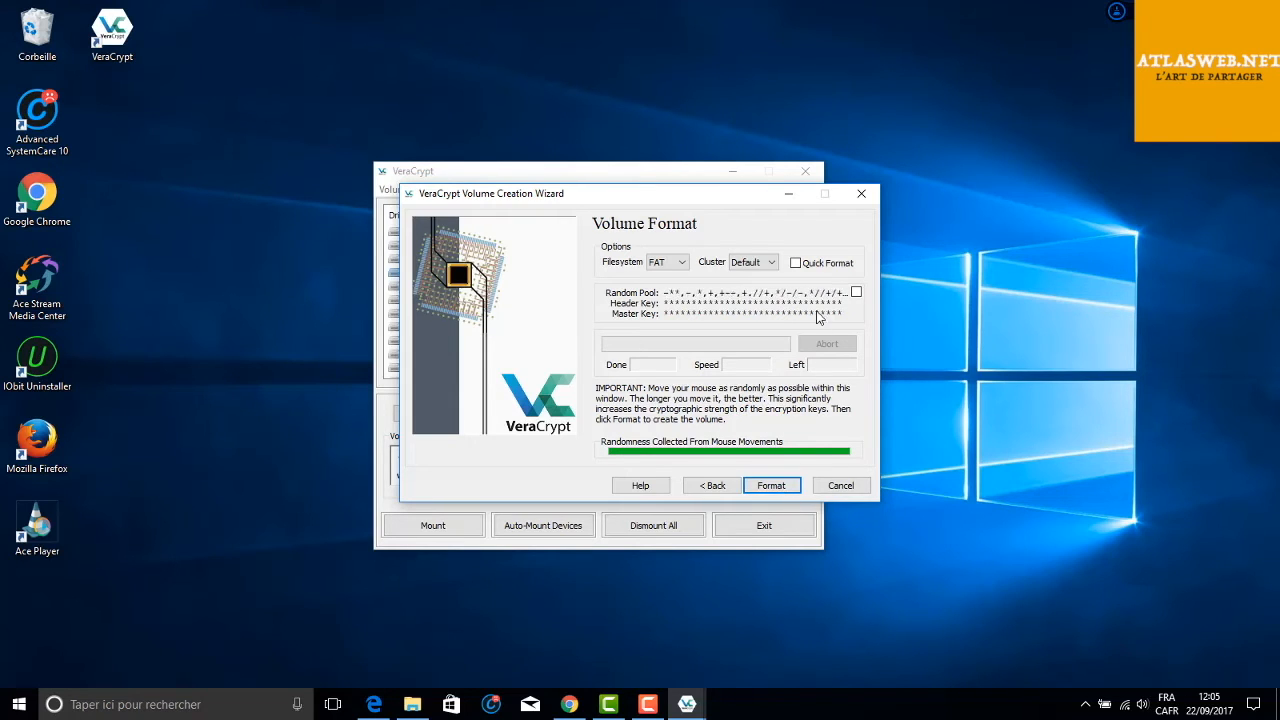
click(796, 263)
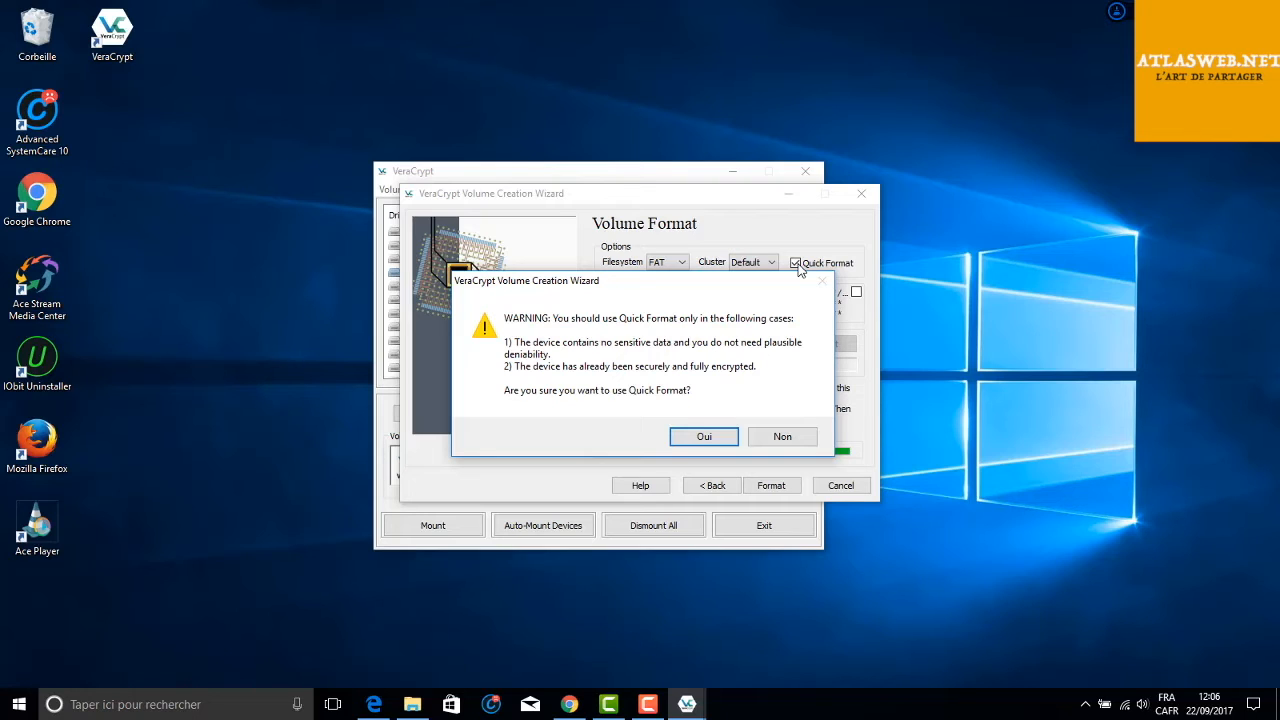
click(710, 440)
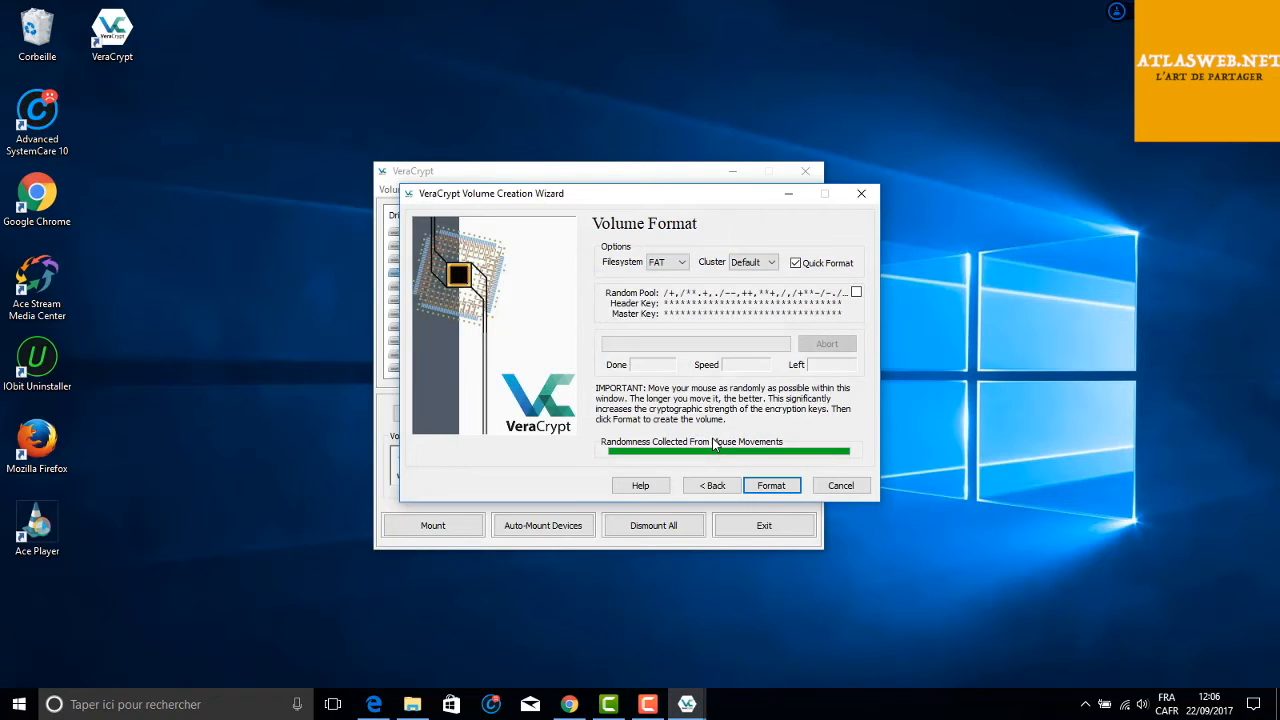
Format the USB partition as the encrypted volume, agreeing to erase its files, and exit the wizard.
click(775, 489)
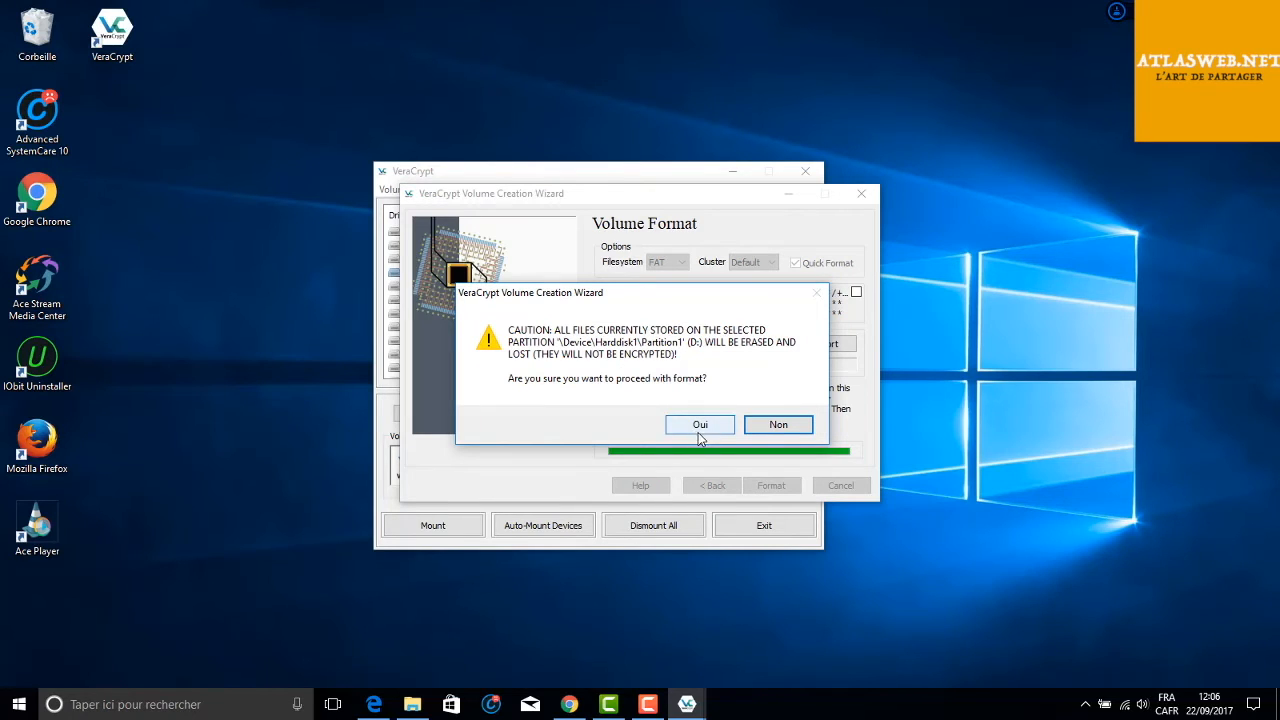
click(701, 424)
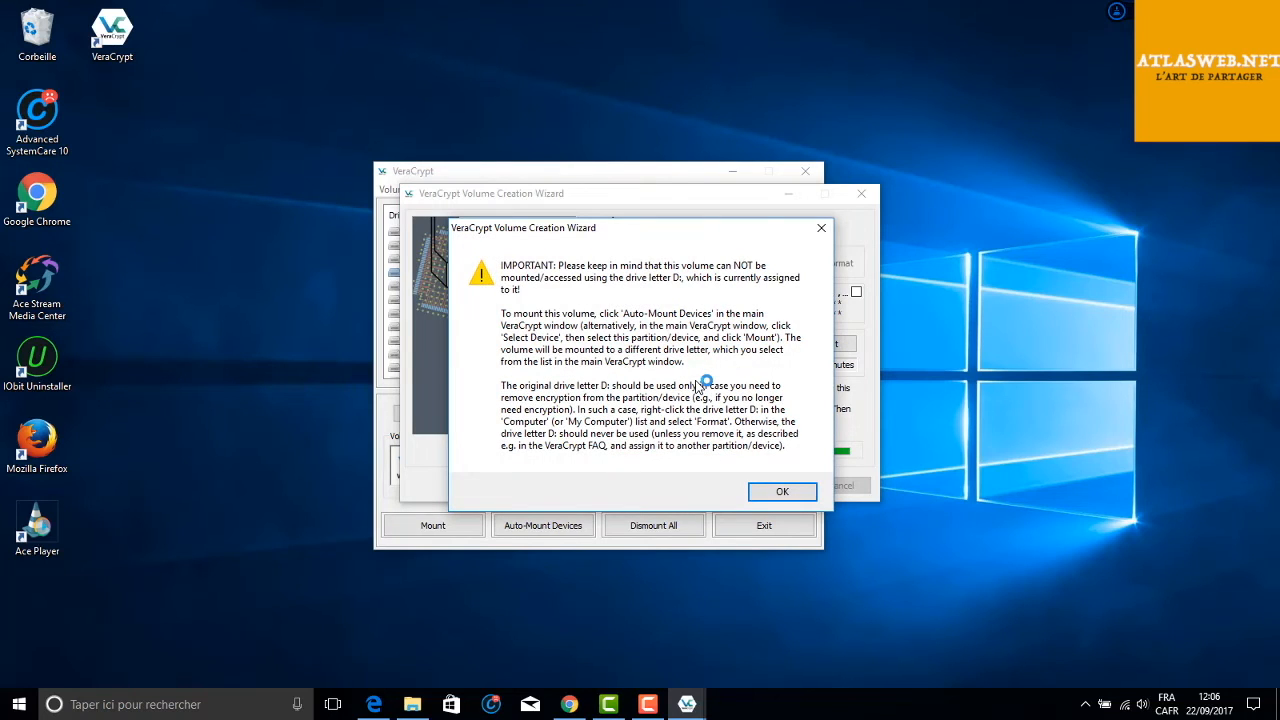
click(779, 493)
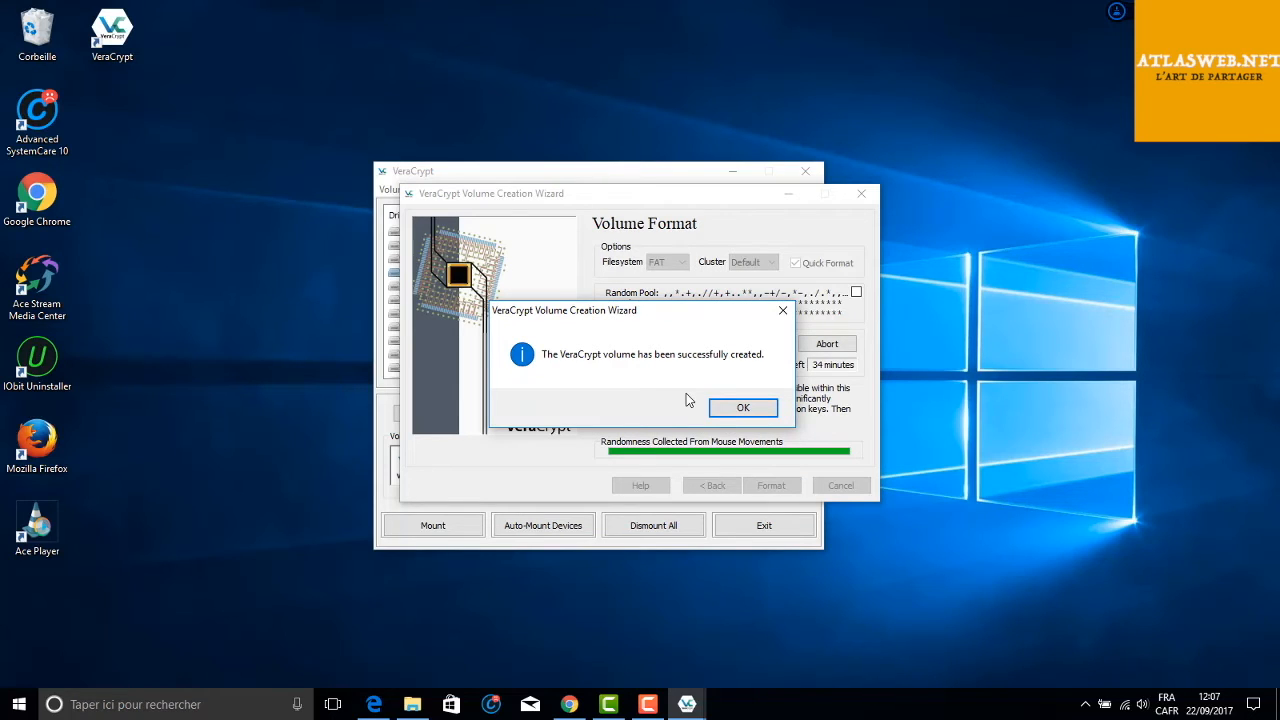
click(740, 407)
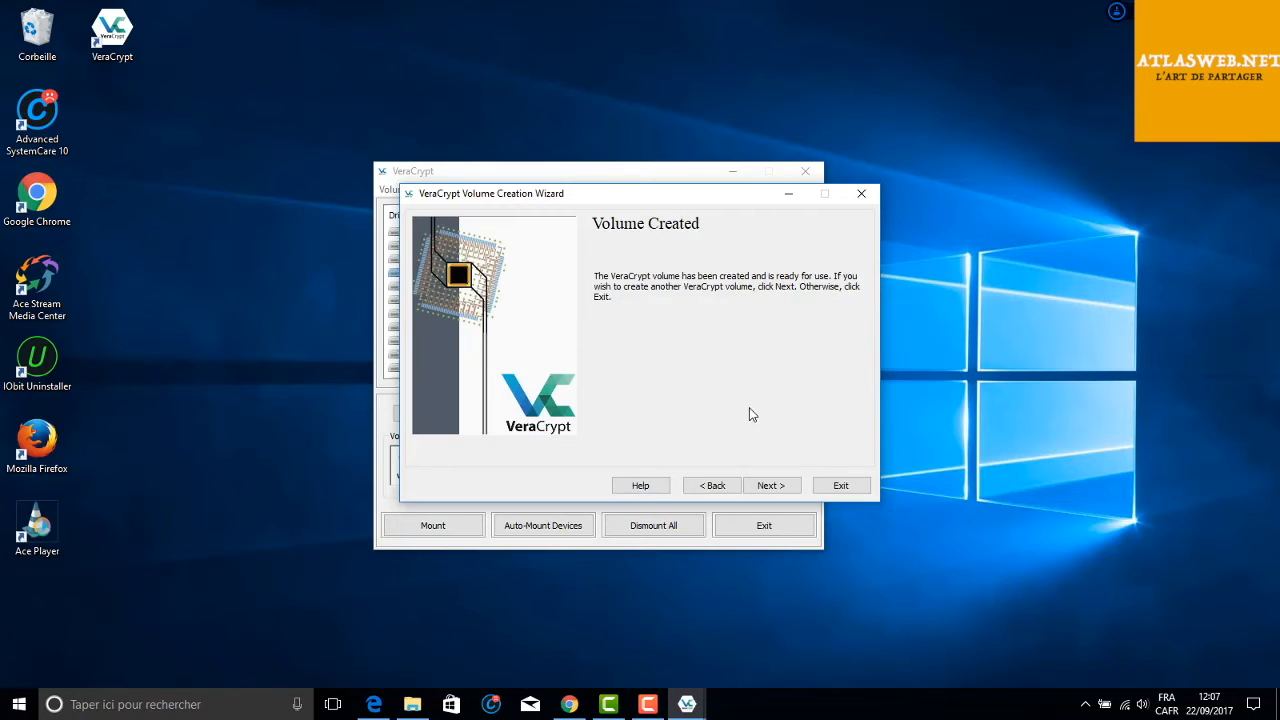
click(845, 488)
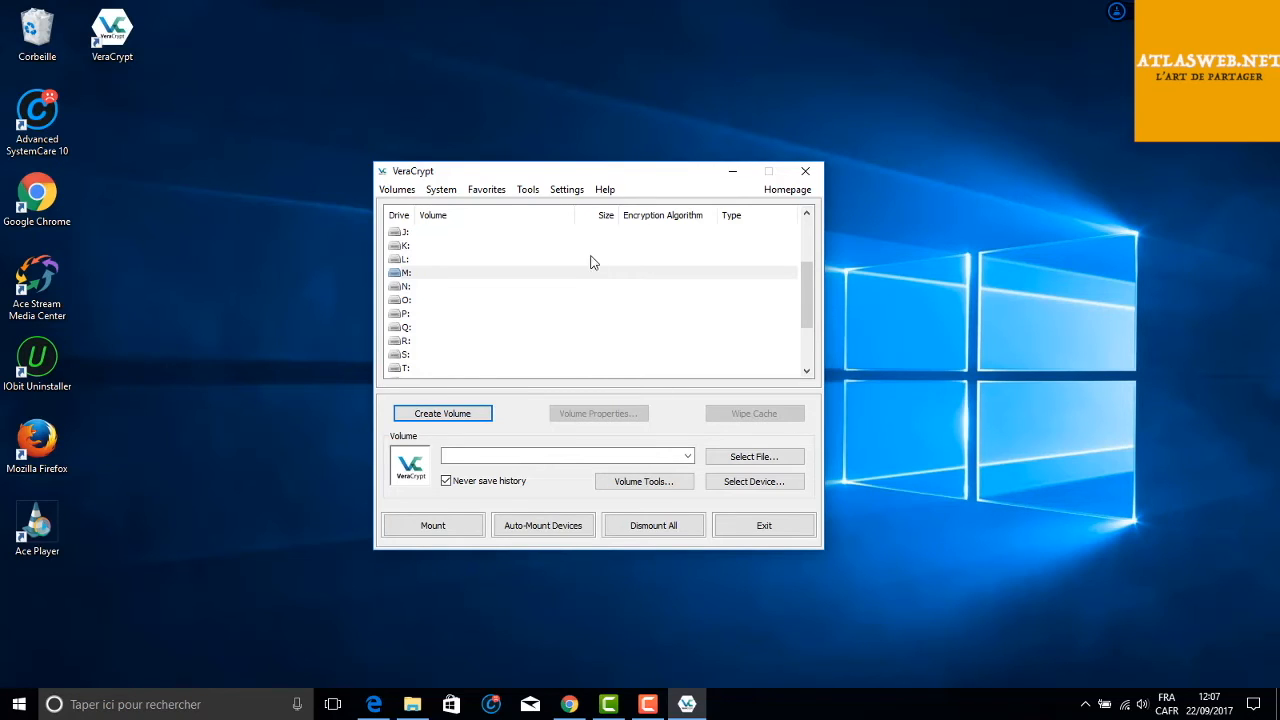
Select the encrypted USB partition \Device\Harddisk1\Partition1 as the volume to mount.
drag(803, 276, 777, 251)
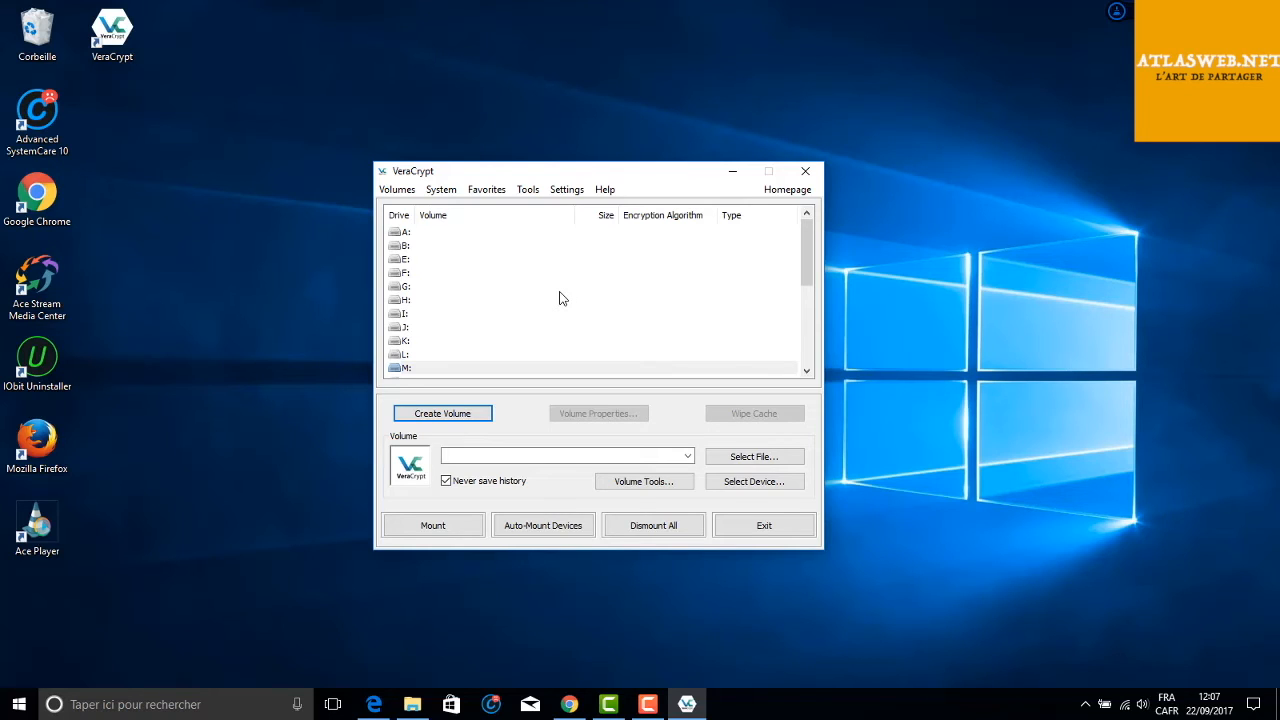
click(752, 484)
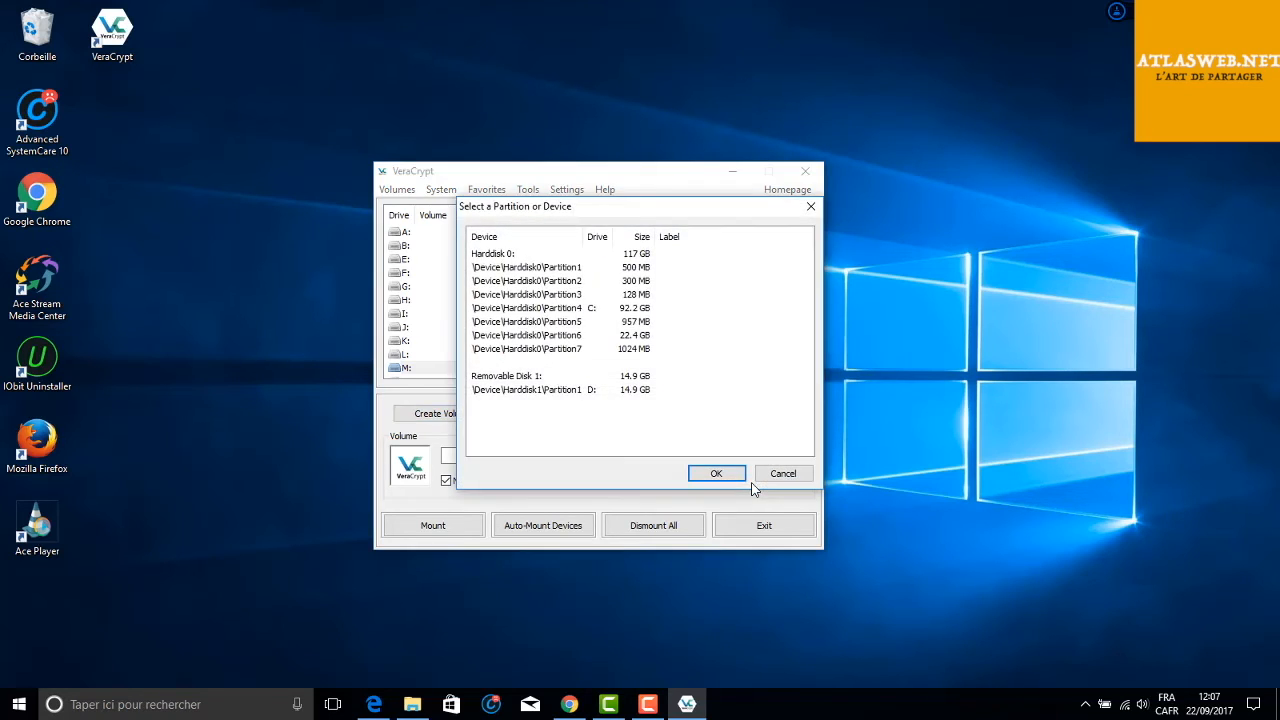
click(577, 394)
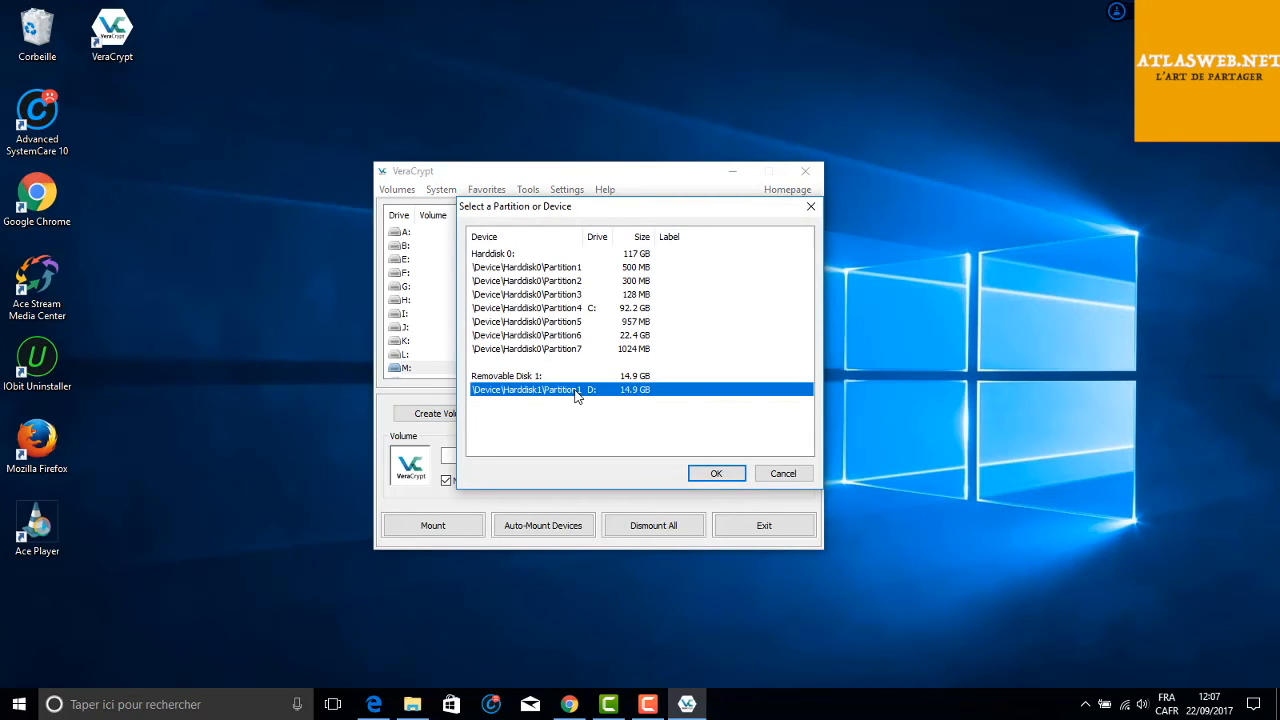
click(716, 473)
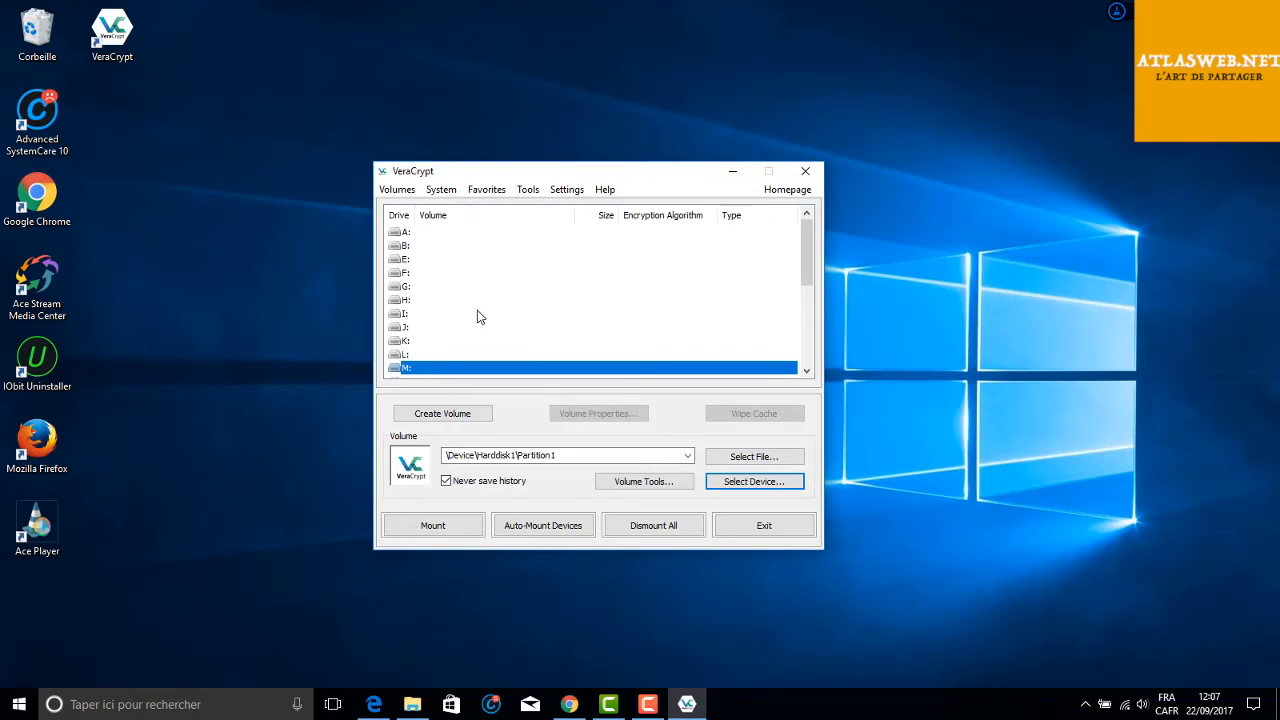
Mount the selected volume on drive letter I: by entering the volume password.
click(406, 315)
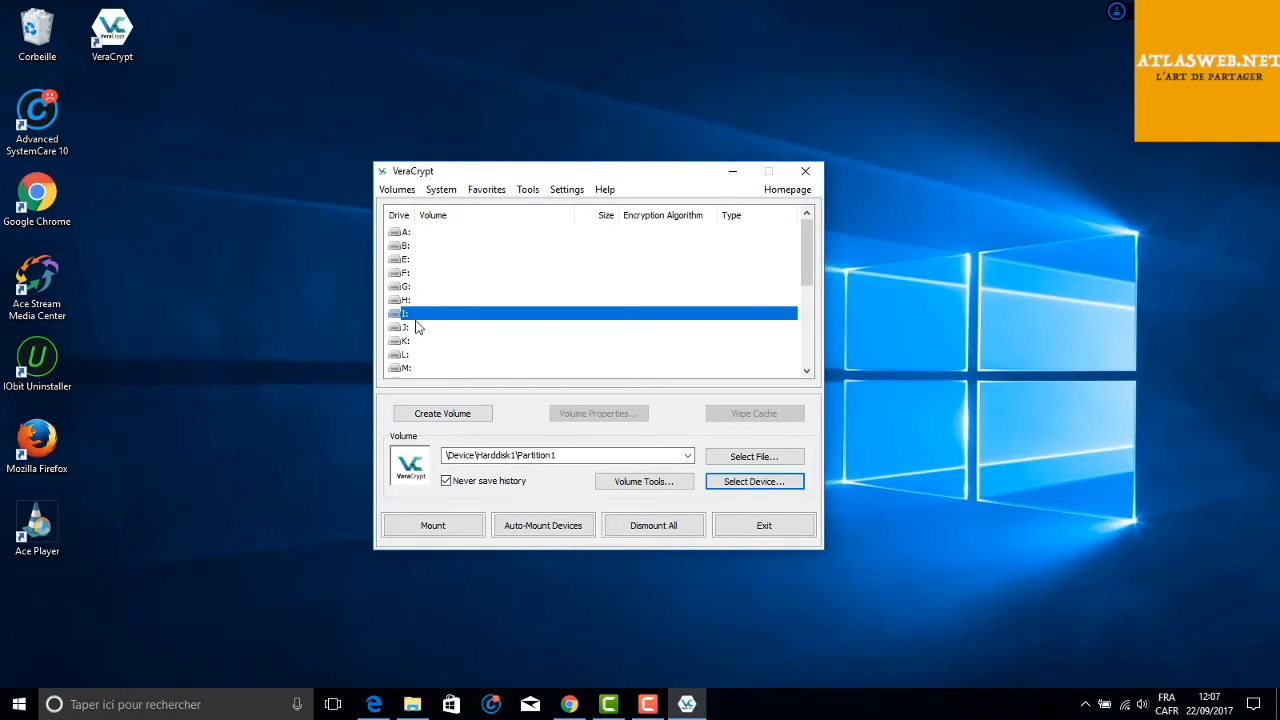
click(432, 528)
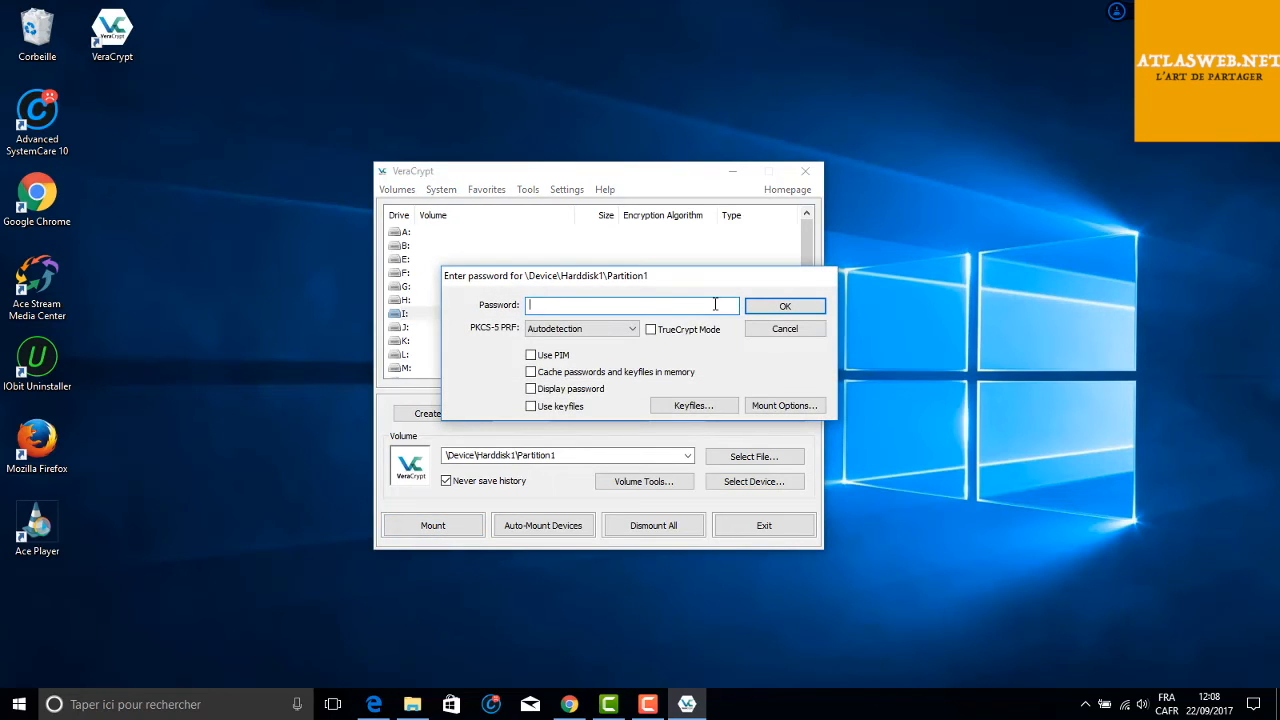
text(•••••••••••)
click(814, 307)
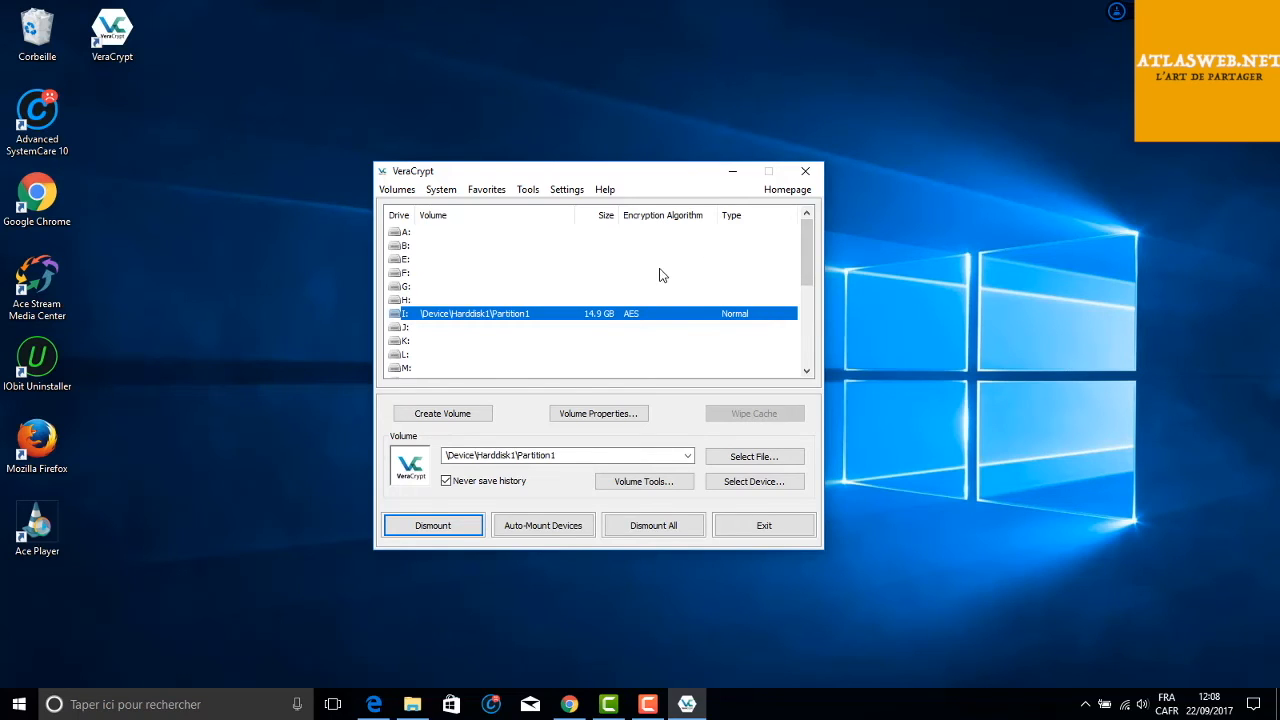
Open the mounted volume I:, copy VeraCrypt Setup 1.21.exe into it from the Téléchargements folder, and close both folder windows.
double_click(477, 318)
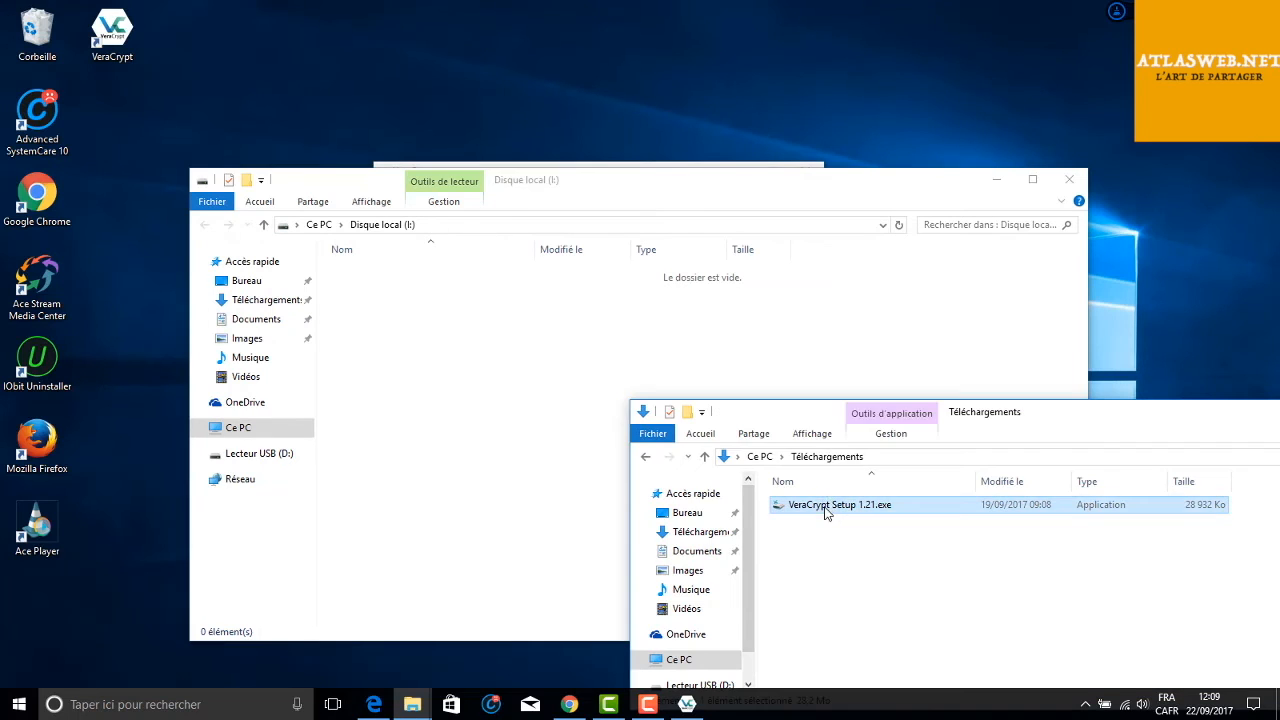
drag(789, 420, 533, 386)
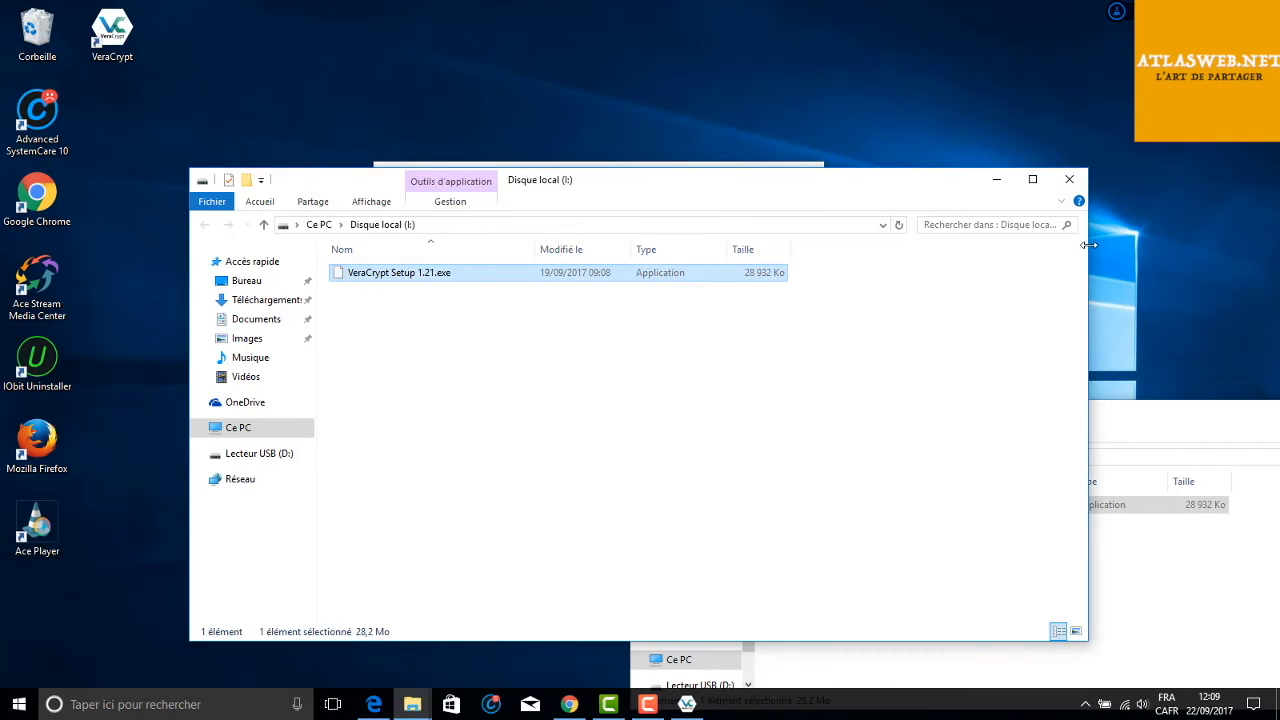
click(1069, 181)
drag(1102, 430, 779, 652)
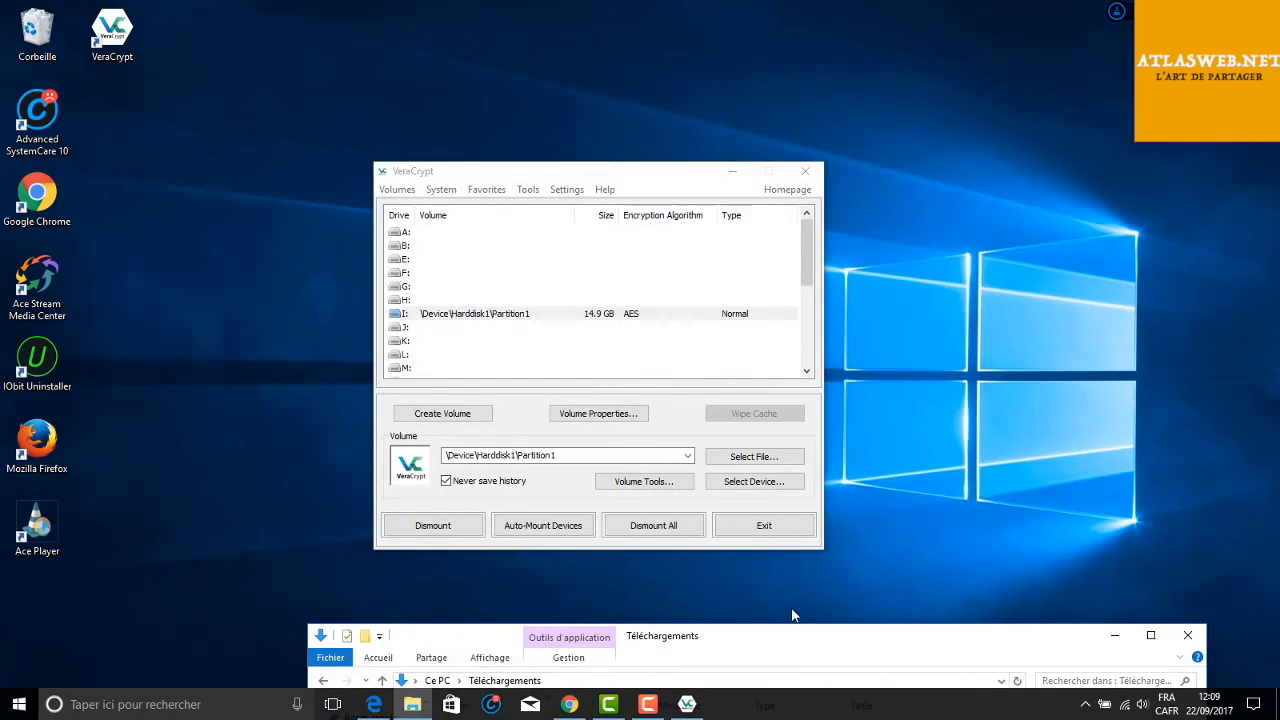
click(1187, 635)
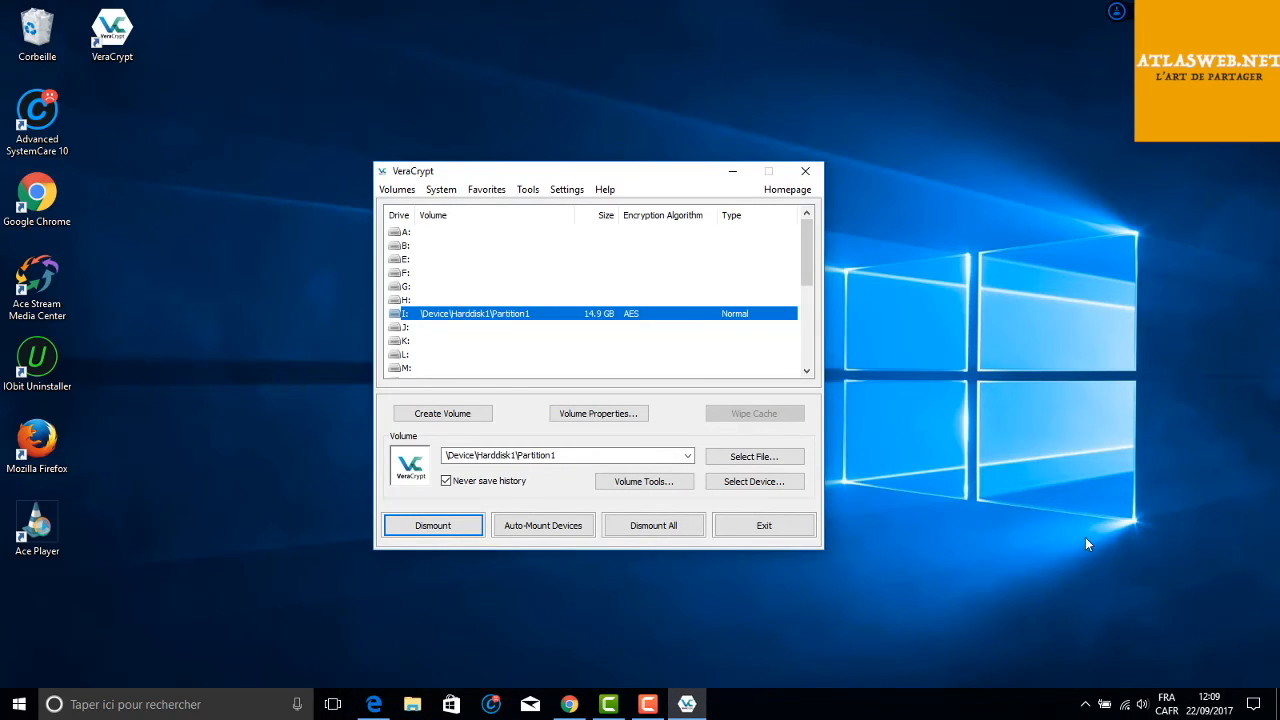
Dismount the volume from drive I: and try to open the USB drive D: directly in File Explorer, declining to format it.
click(433, 526)
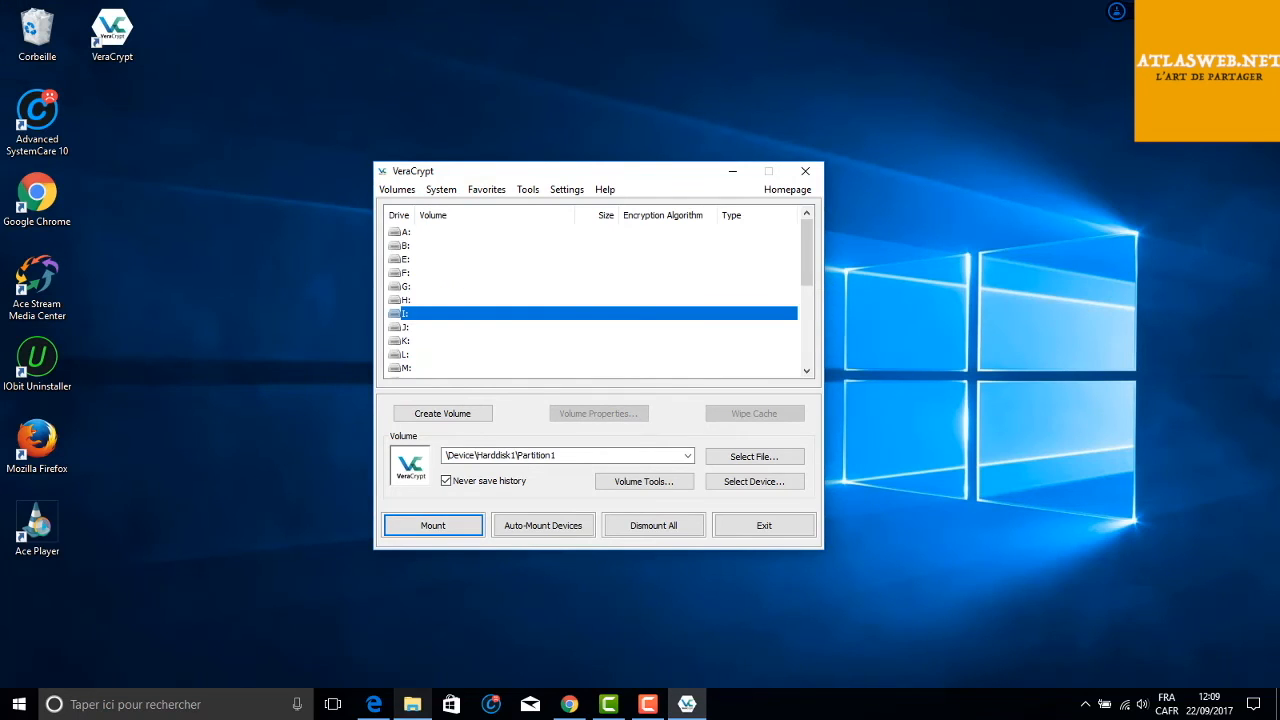
click(412, 704)
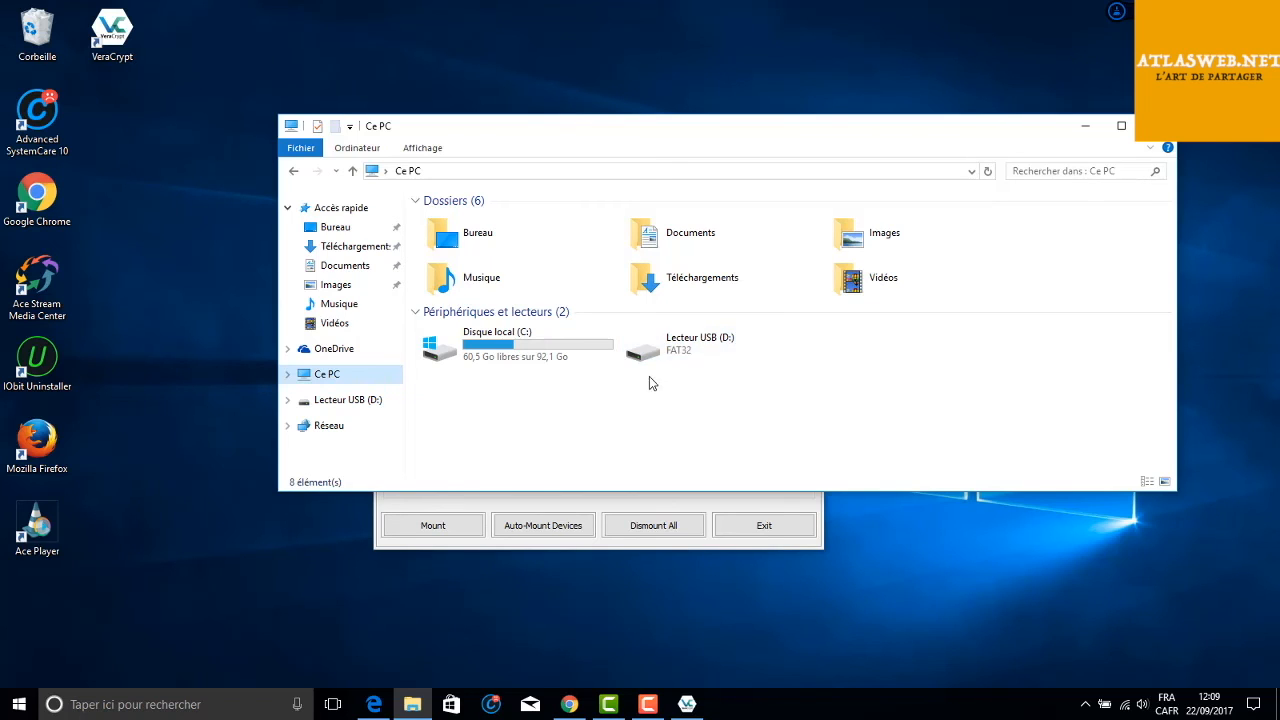
double_click(648, 360)
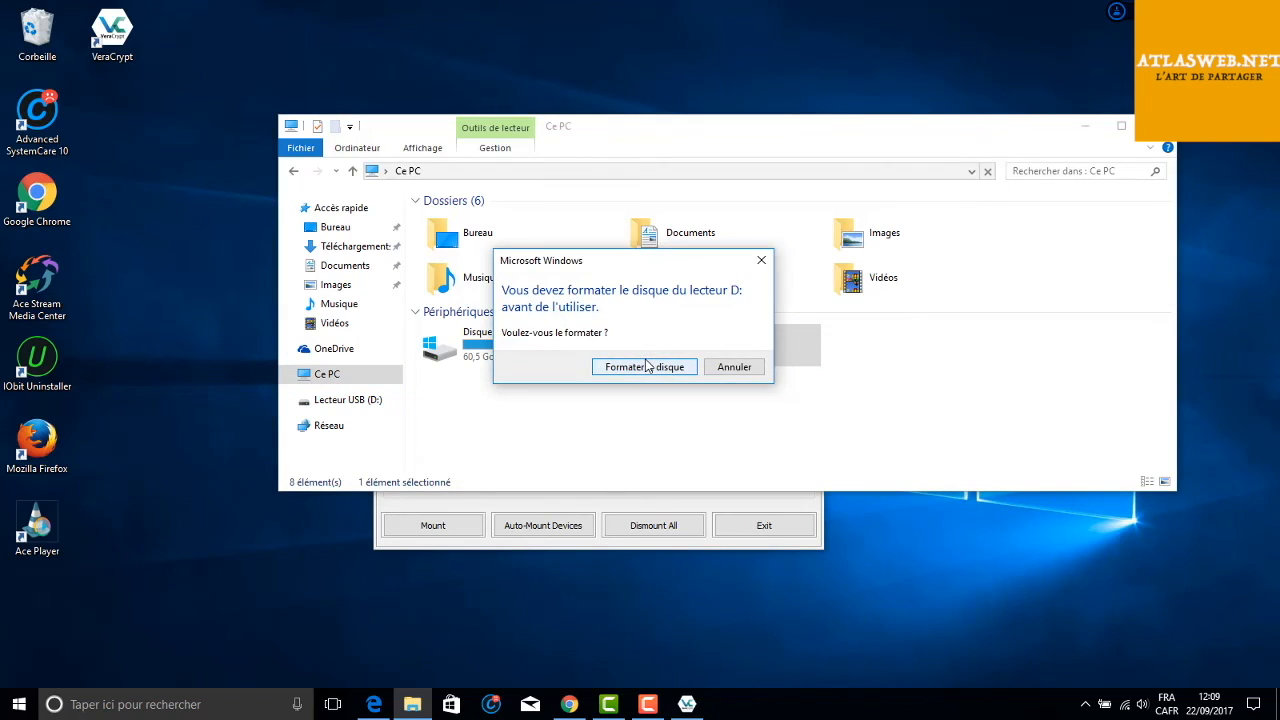
click(761, 261)
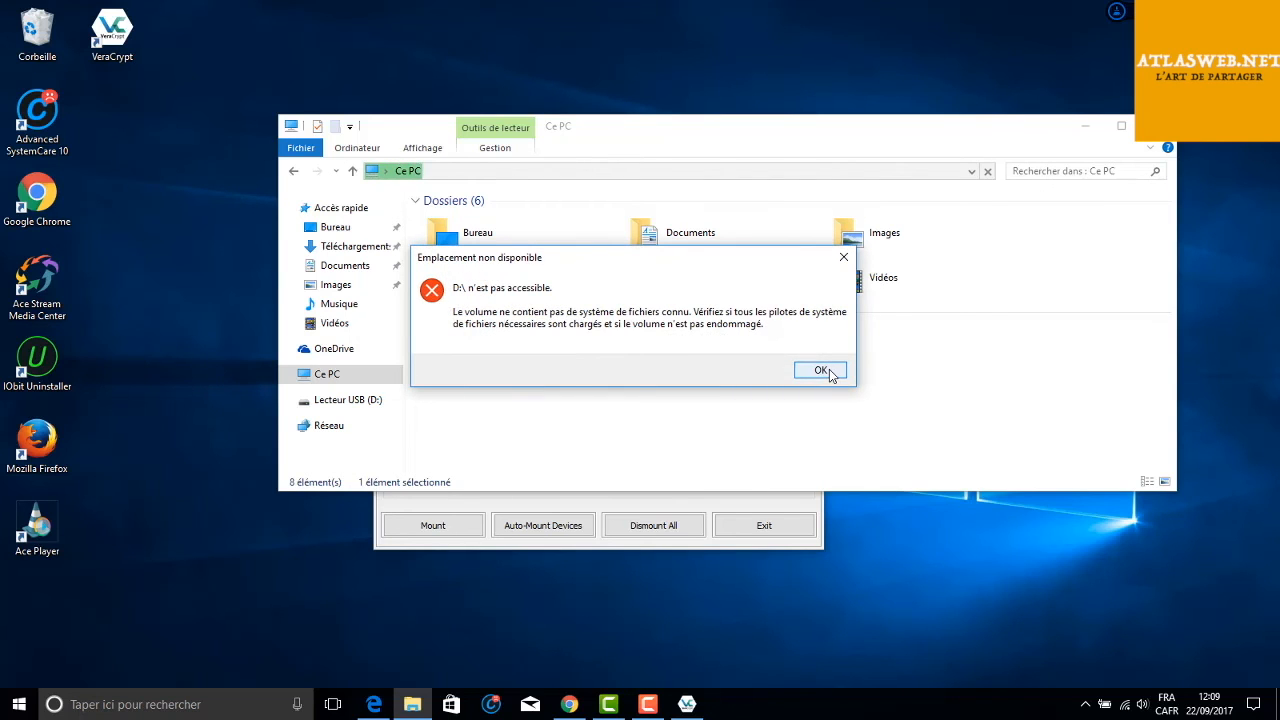
click(829, 370)
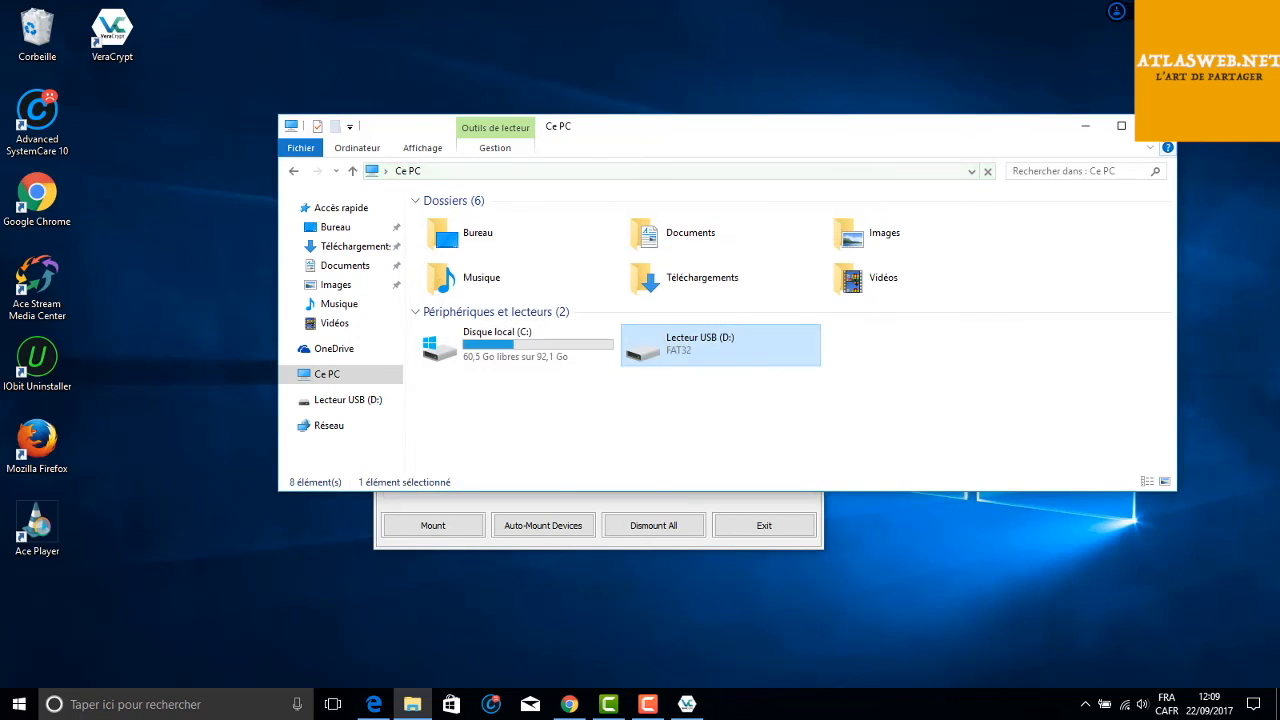
click(1157, 125)
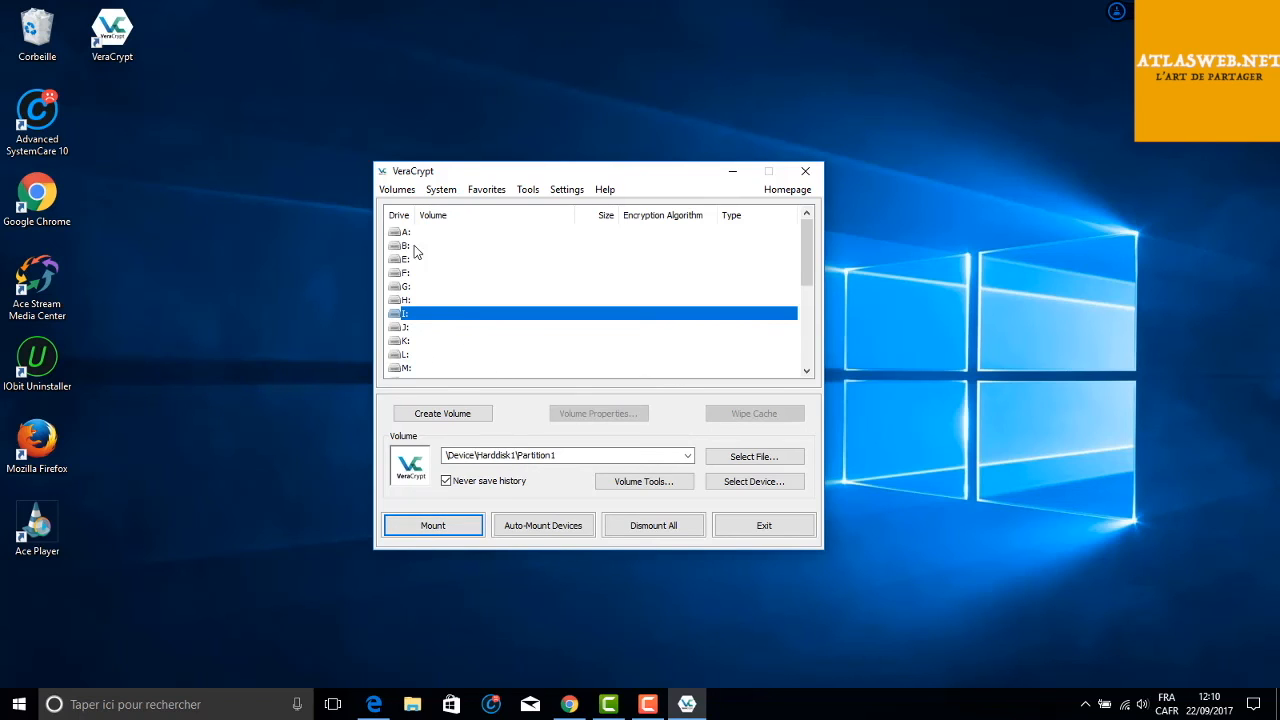
Mount \Device\Harddisk1\Partition1 on drive I: again by entering the volume password, and open the drive to view its files.
click(433, 527)
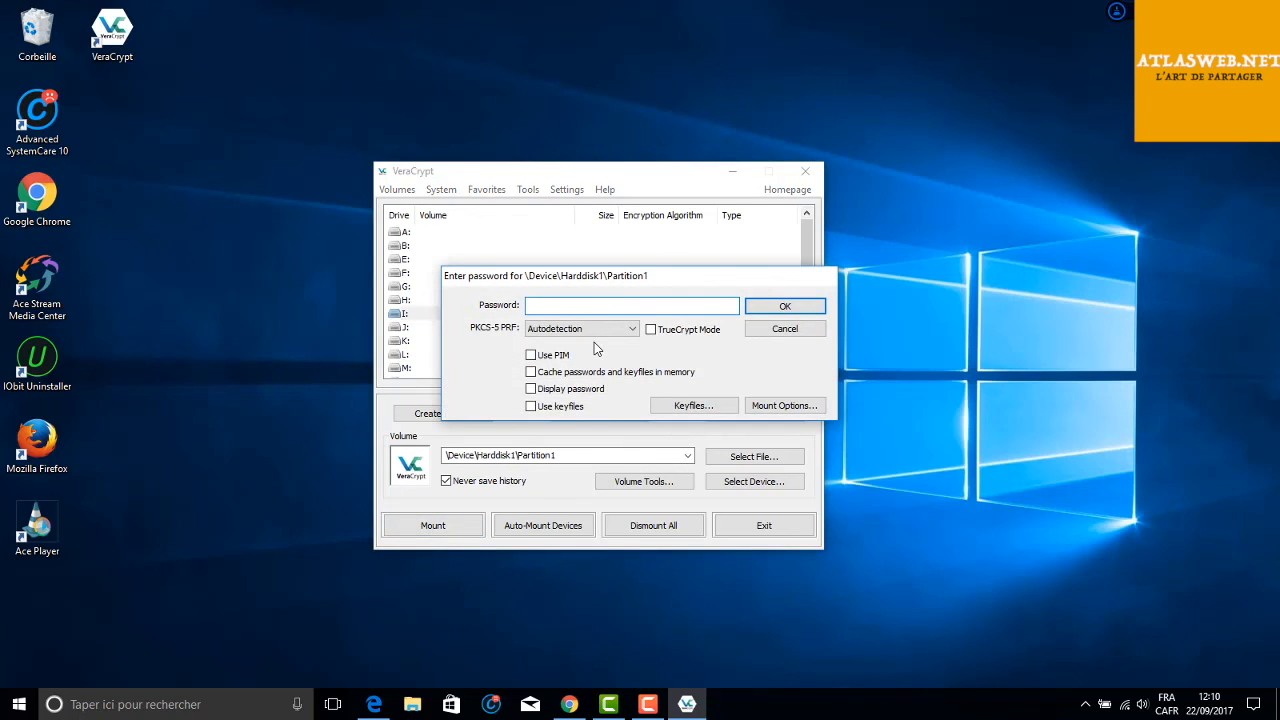
text(************)
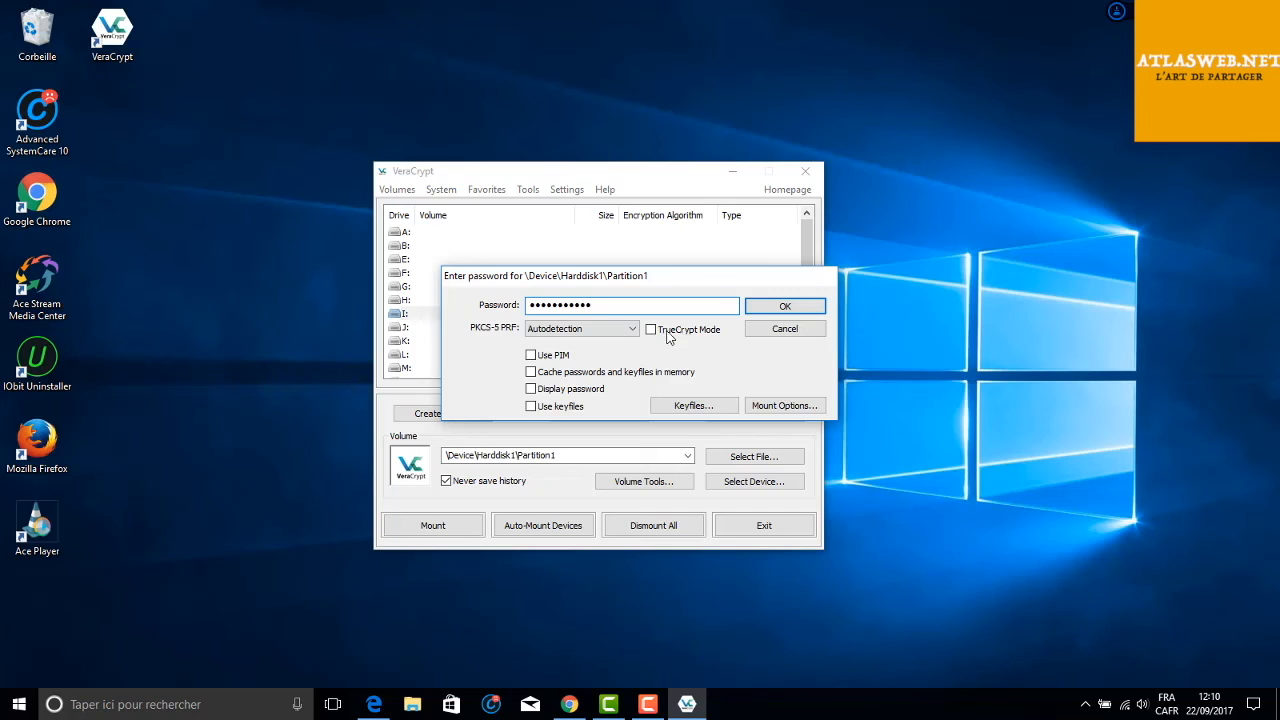
click(784, 305)
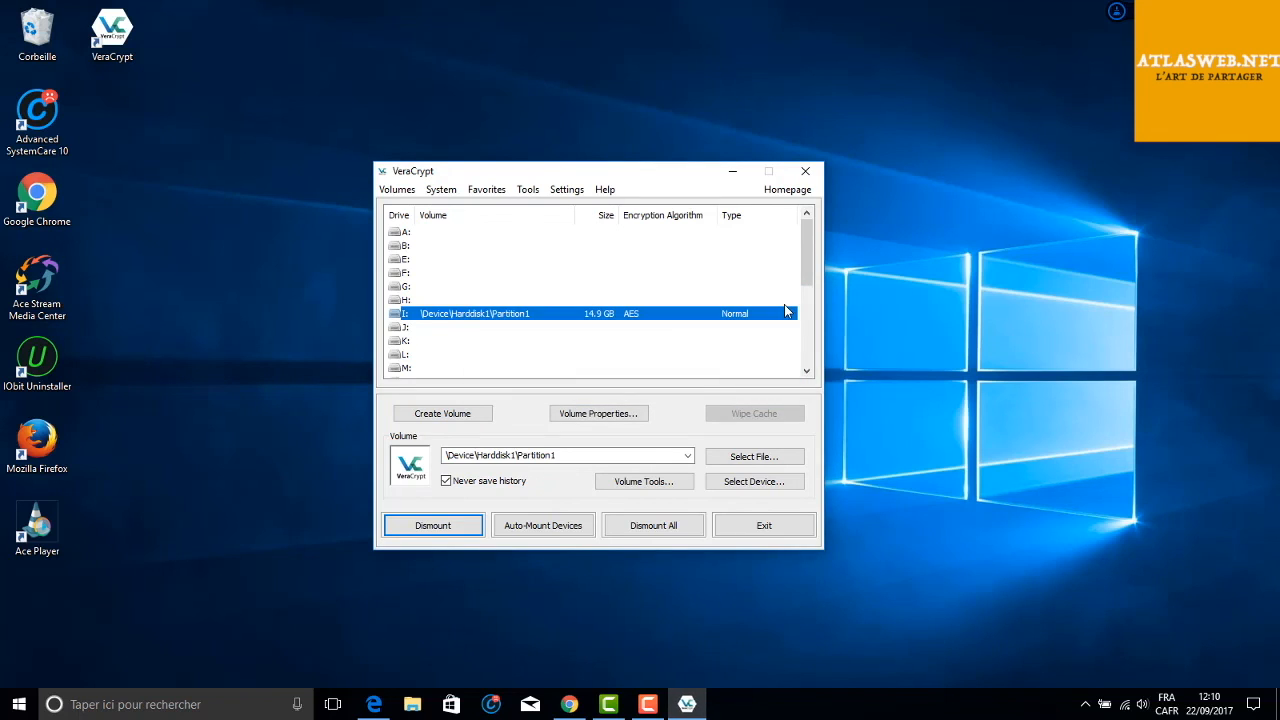
double_click(541, 317)
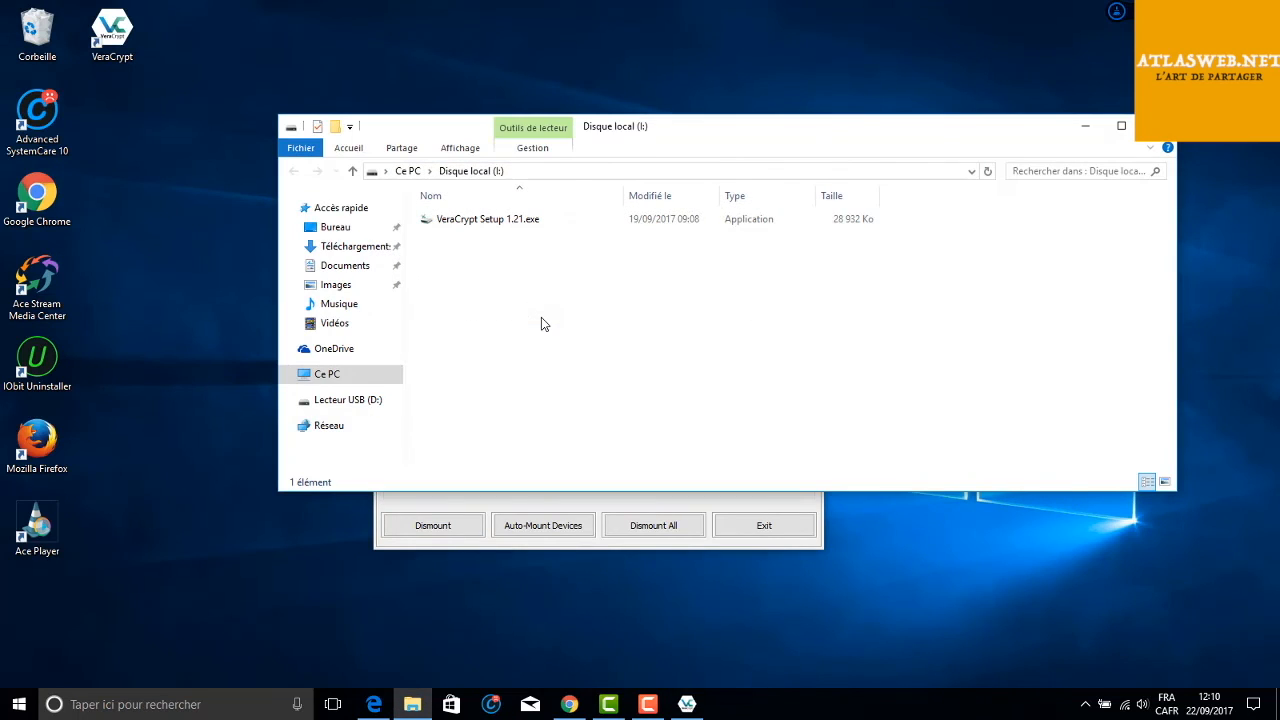